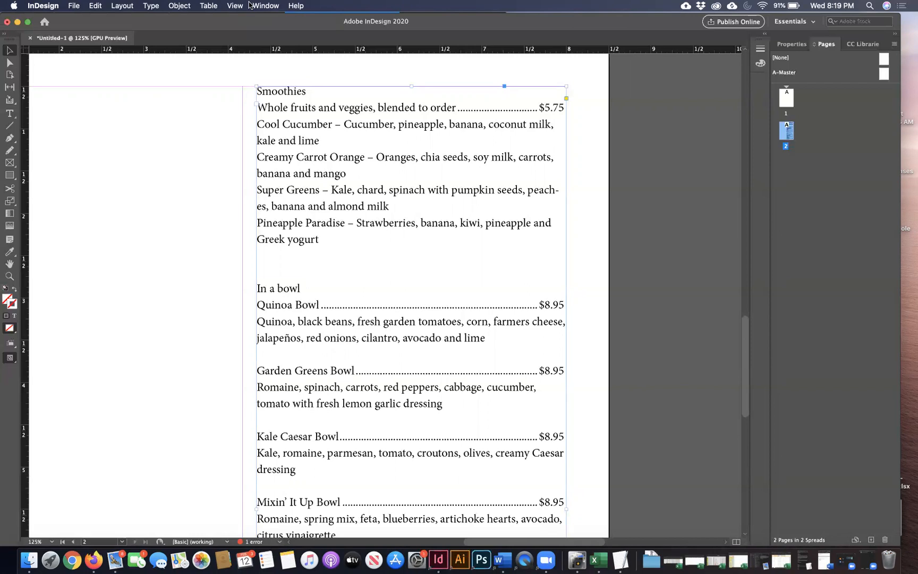
# Step: Show the Character Styles and Paragraph Styles beside the page, with Paragraph Styles in front
pyautogui.click(265, 5)
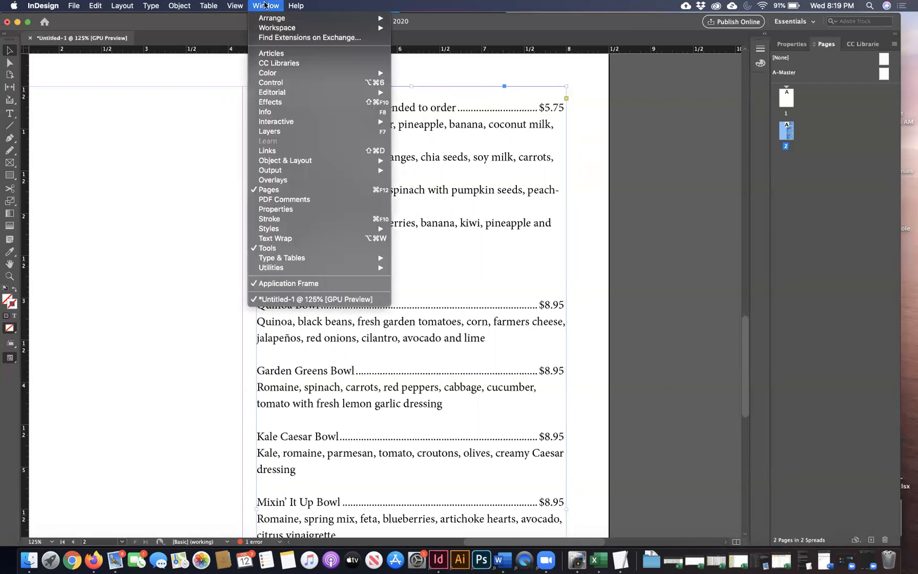
pyautogui.moveTo(278, 227)
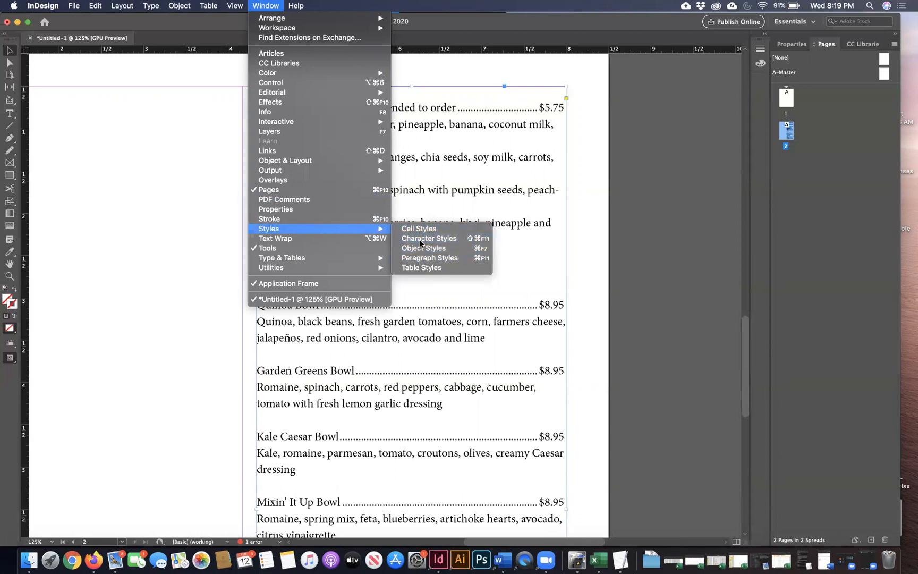
pyautogui.click(422, 238)
pyautogui.moveTo(386, 205); pyautogui.dragTo(681, 129)
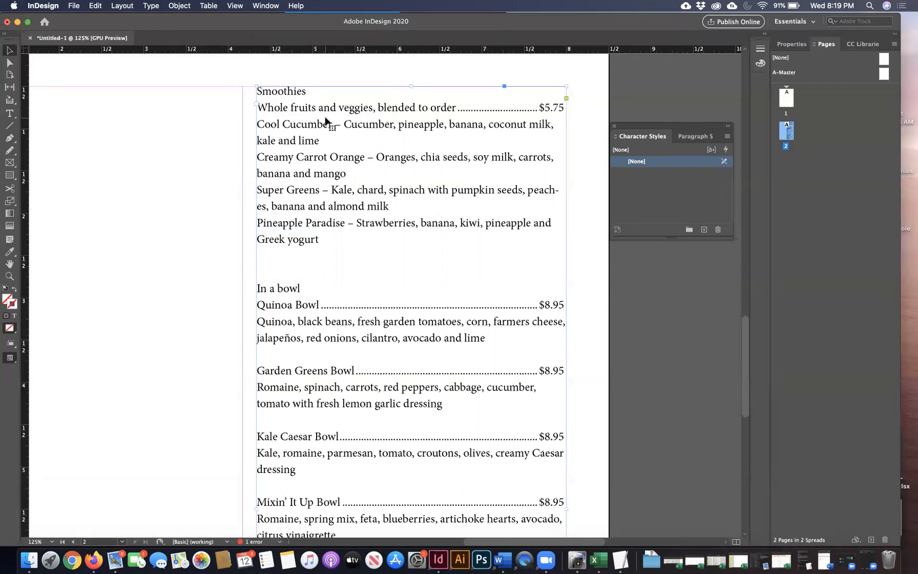
pyautogui.click(667, 205)
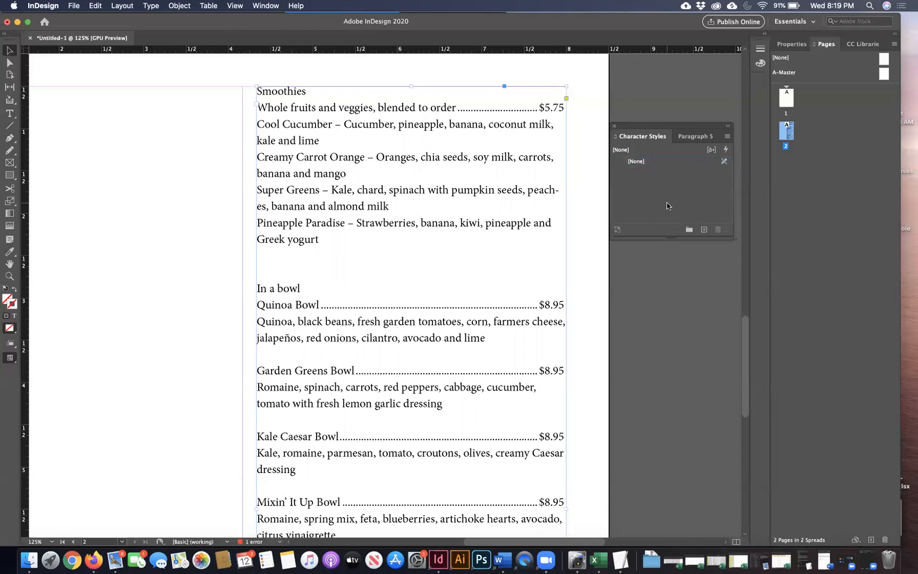
pyautogui.click(700, 137)
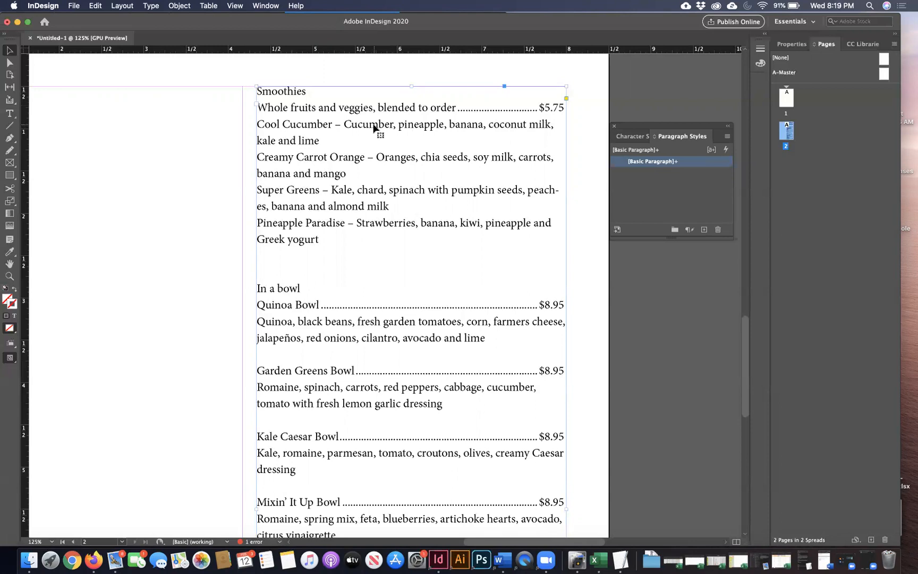
# Step: Select all the text in the menu's text frame and keep the Paragraph Styles clear of it
pyautogui.click(9, 116)
pyautogui.click(380, 119)
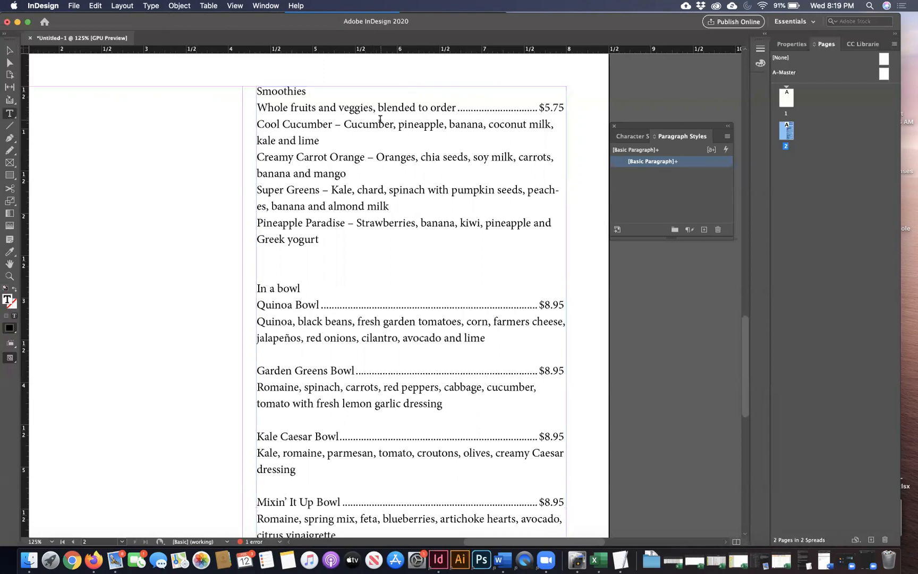
pyautogui.press('super+a')
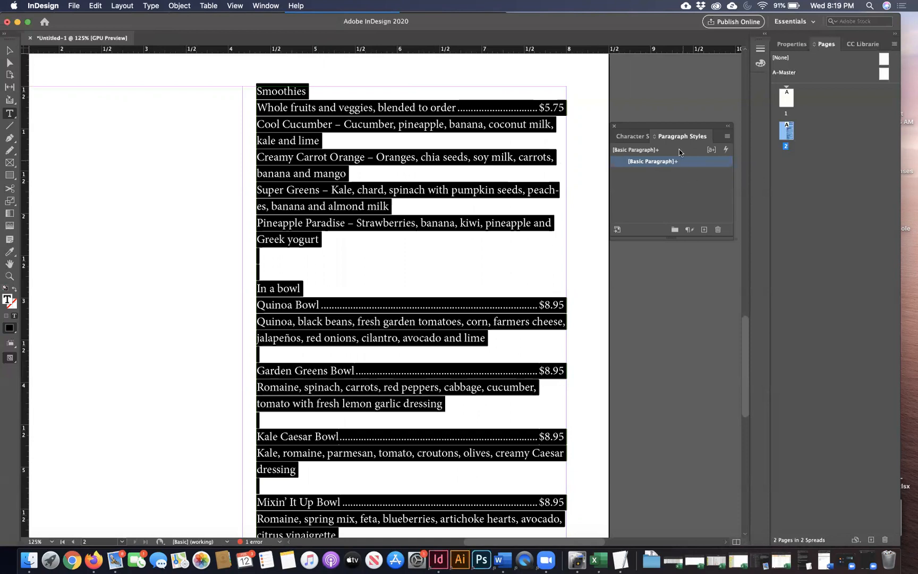
pyautogui.moveTo(668, 128); pyautogui.dragTo(667, 97)
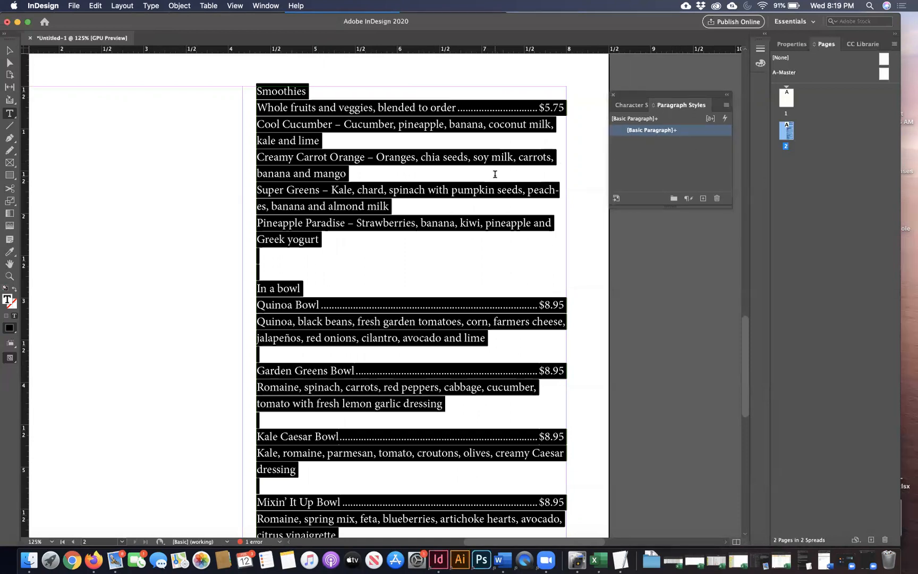
pyautogui.click(96, 6)
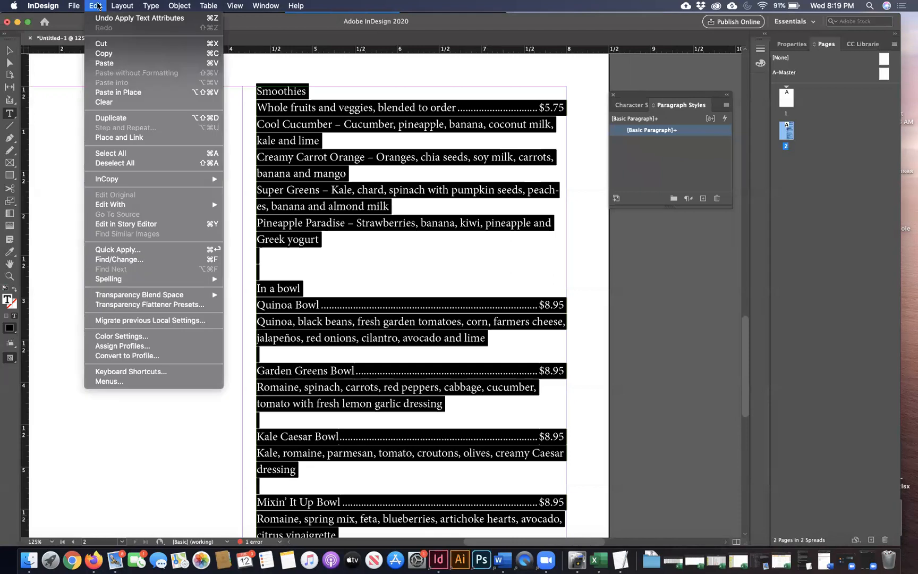
pyautogui.moveTo(117, 5)
pyautogui.click(101, 7)
pyautogui.click(74, 6)
pyautogui.moveTo(89, 5)
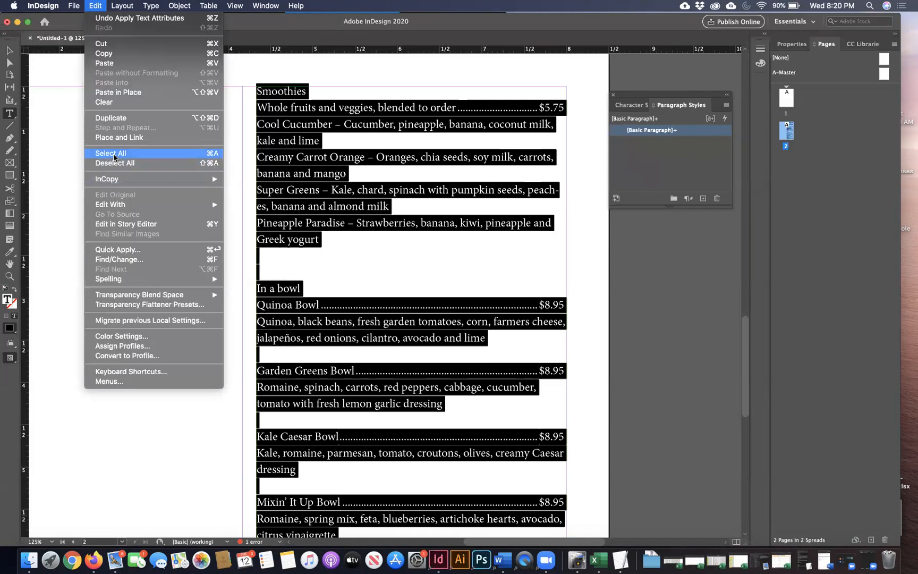
pyautogui.click(325, 185)
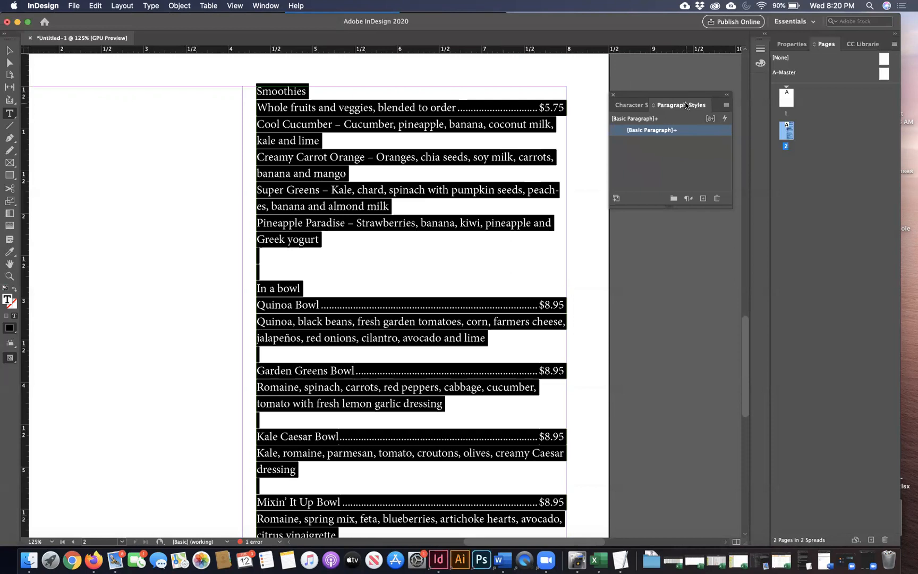
pyautogui.moveTo(642, 133)
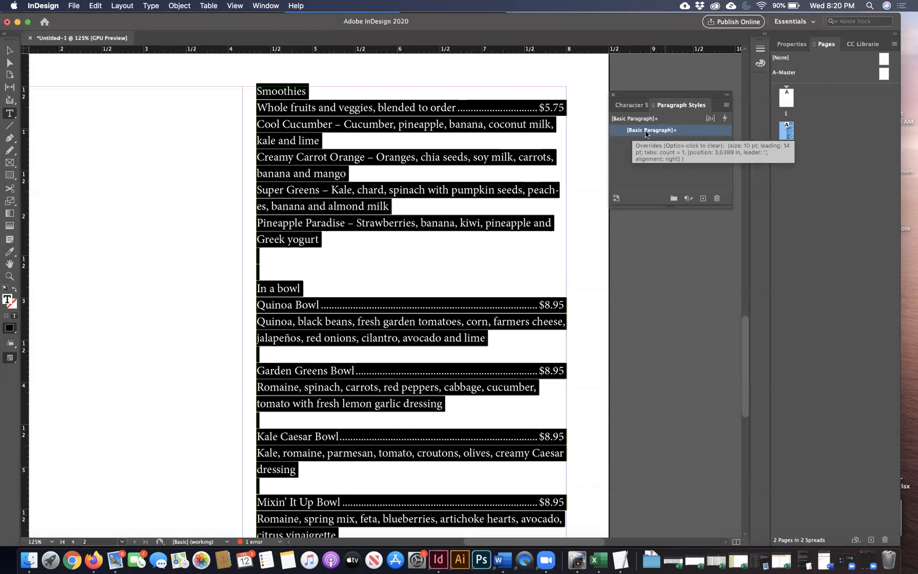
pyautogui.click(631, 108)
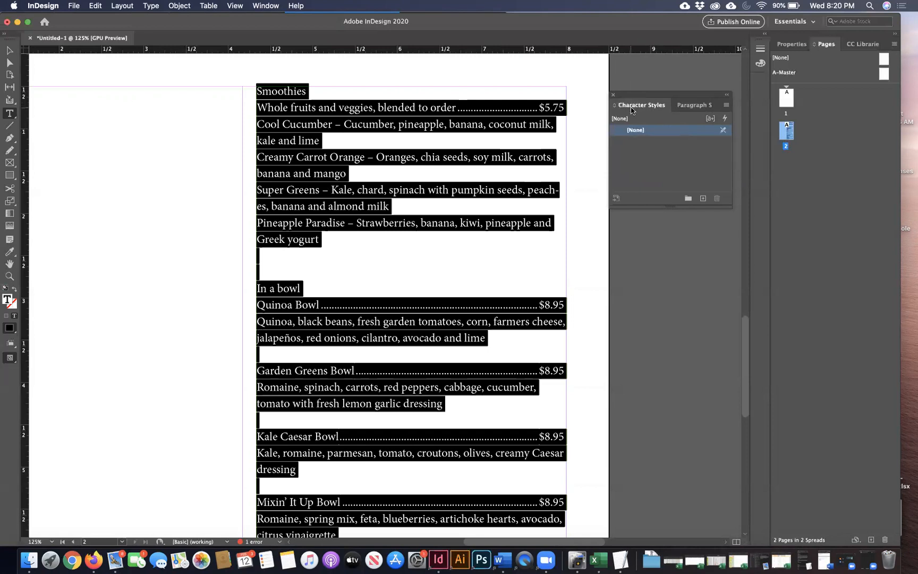
pyautogui.click(693, 104)
pyautogui.click(726, 107)
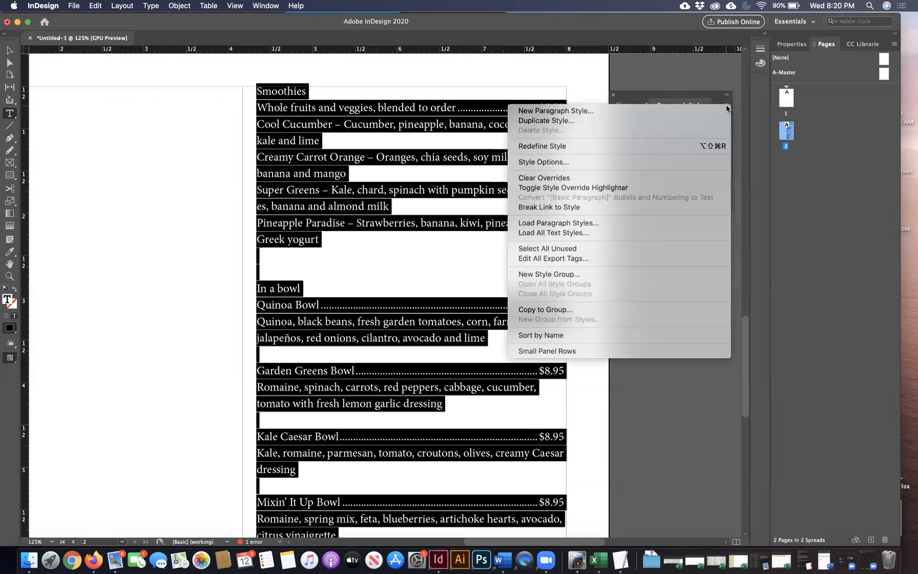
pyautogui.click(726, 108)
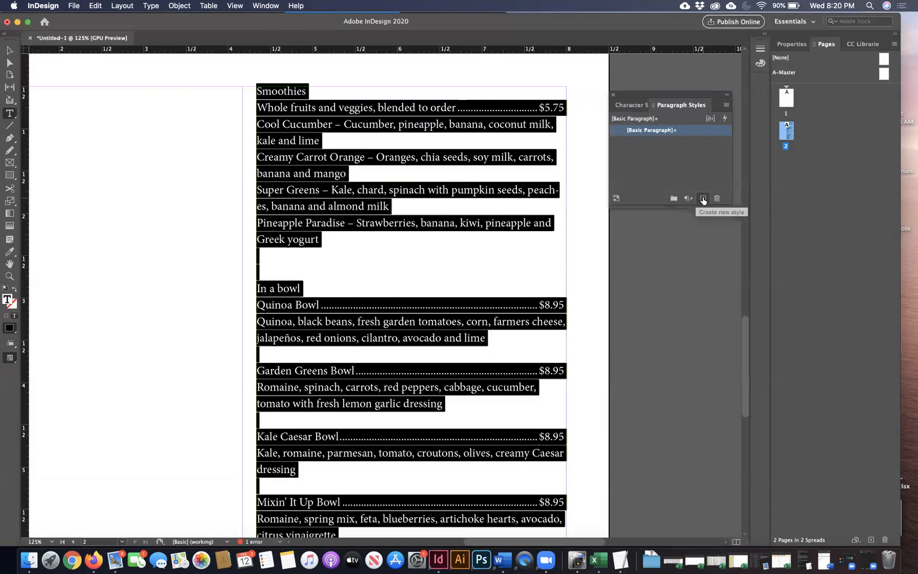
# Step: Start a new paragraph style from the selected text and name it Body Copy
pyautogui.click(726, 107)
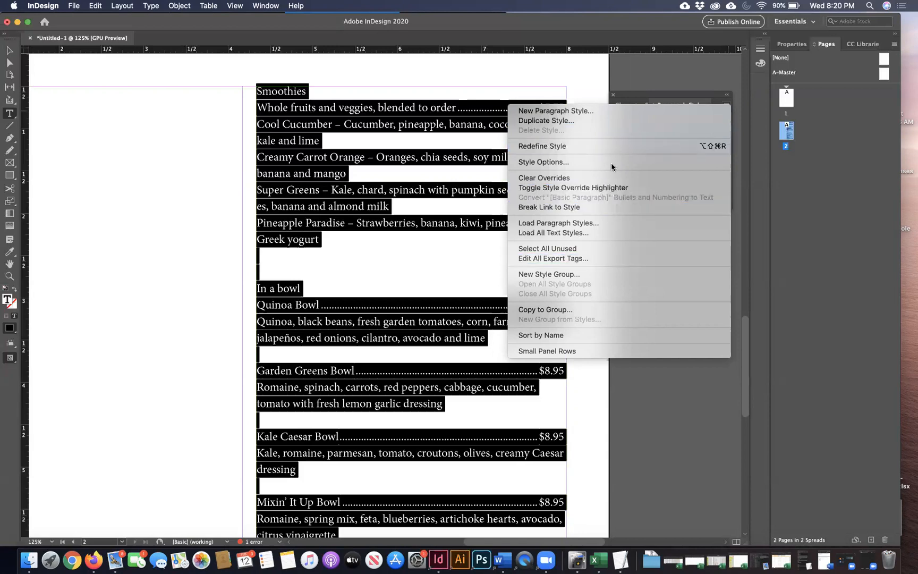
pyautogui.click(572, 111)
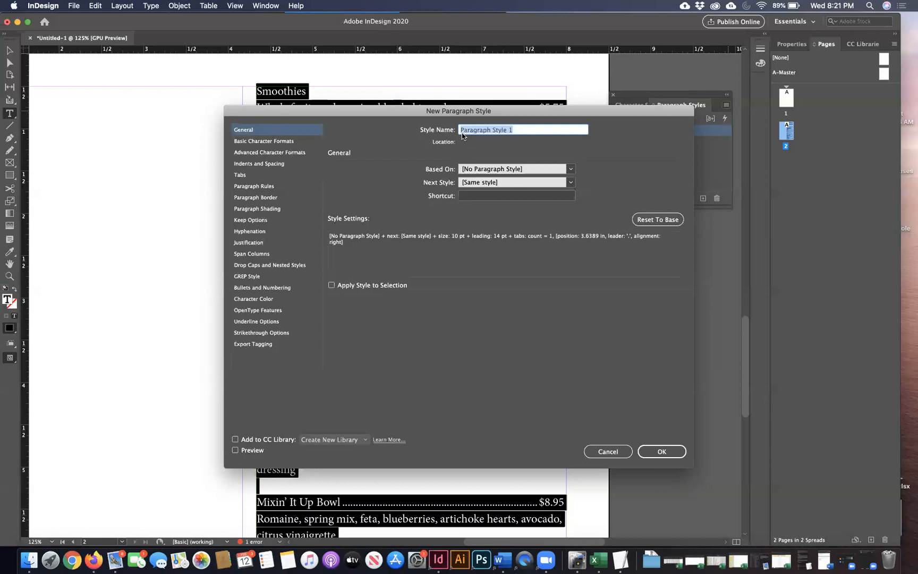
pyautogui.write('Body Copy')
# Step: Set the new style's basic character format to the Avenir font family with the Book font style
pyautogui.click(246, 140)
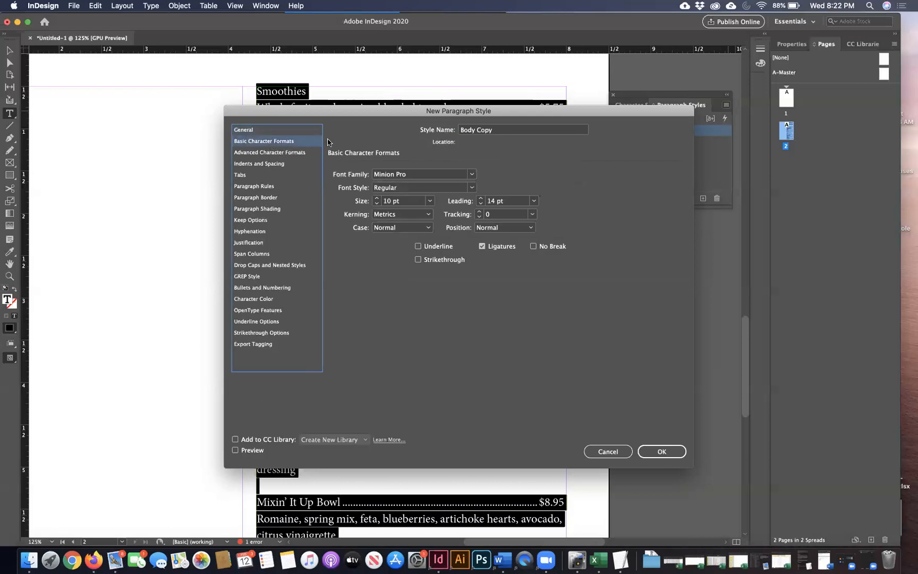
pyautogui.click(471, 174)
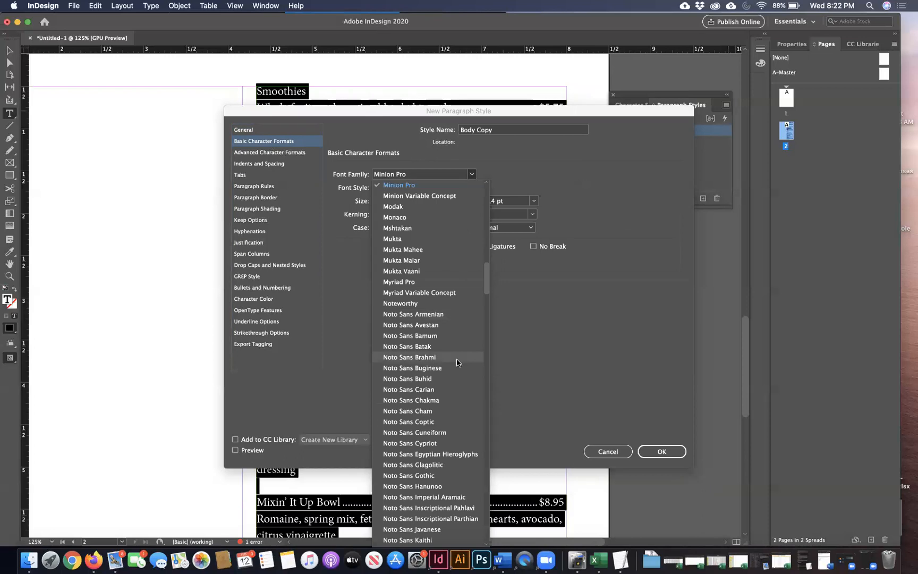
pyautogui.scroll(-10, 458, 362)
pyautogui.scroll(-15, 457, 362)
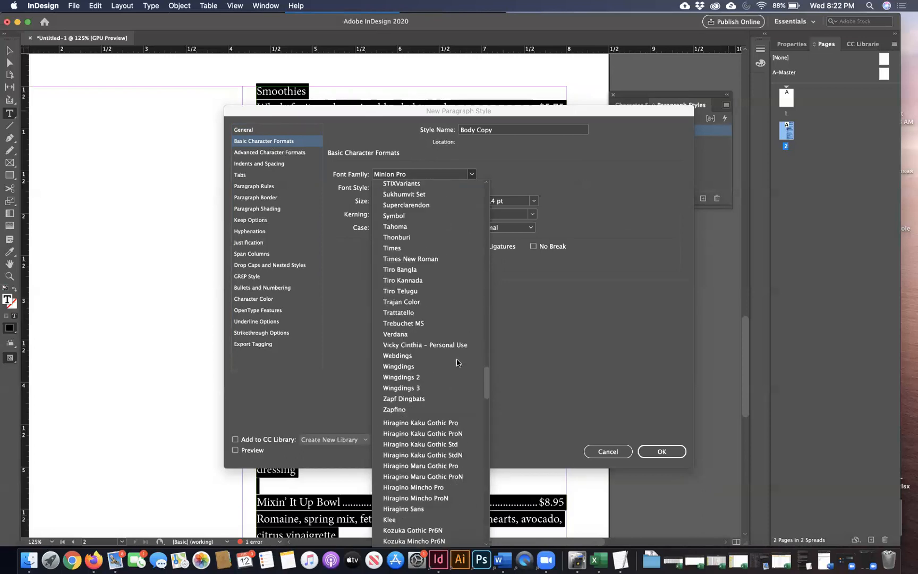
pyautogui.scroll(20, 457, 362)
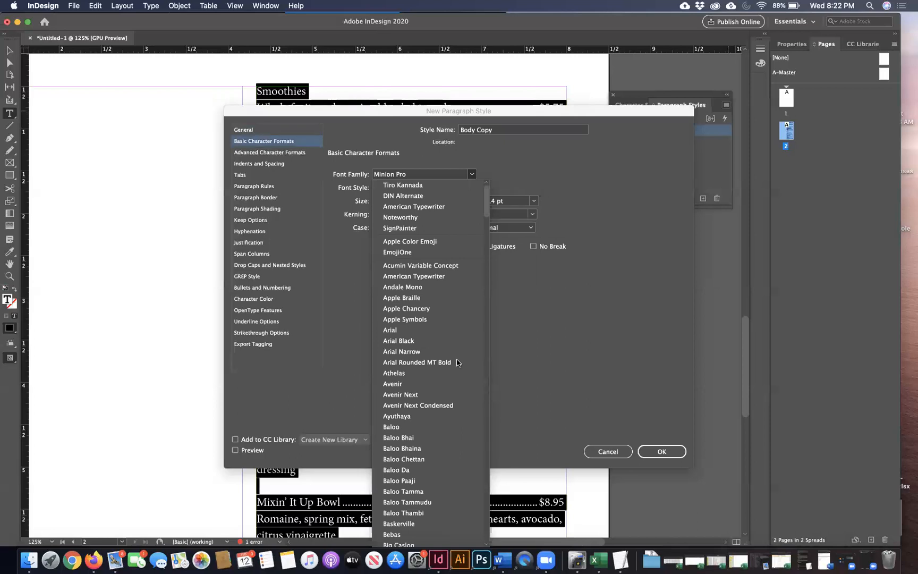
pyautogui.scroll(-3, 456, 362)
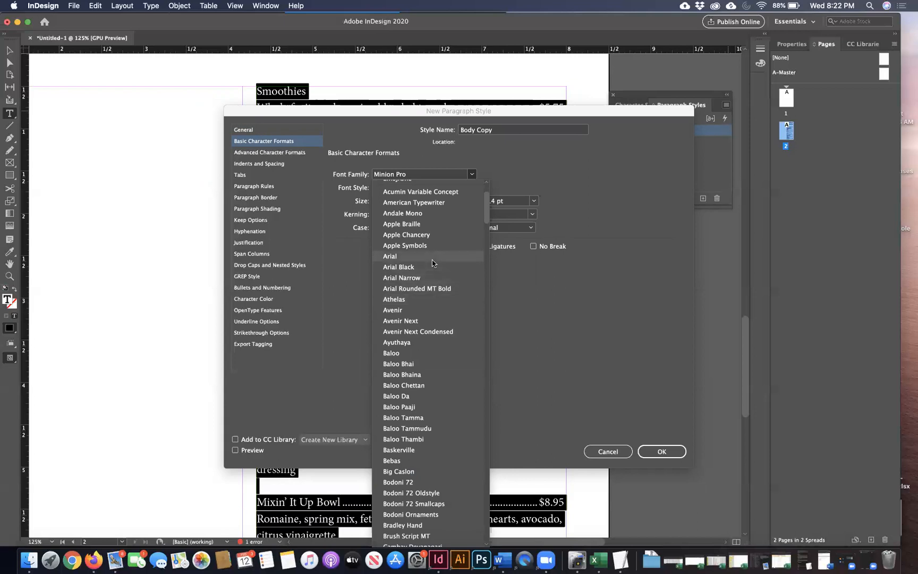
pyautogui.click(398, 310)
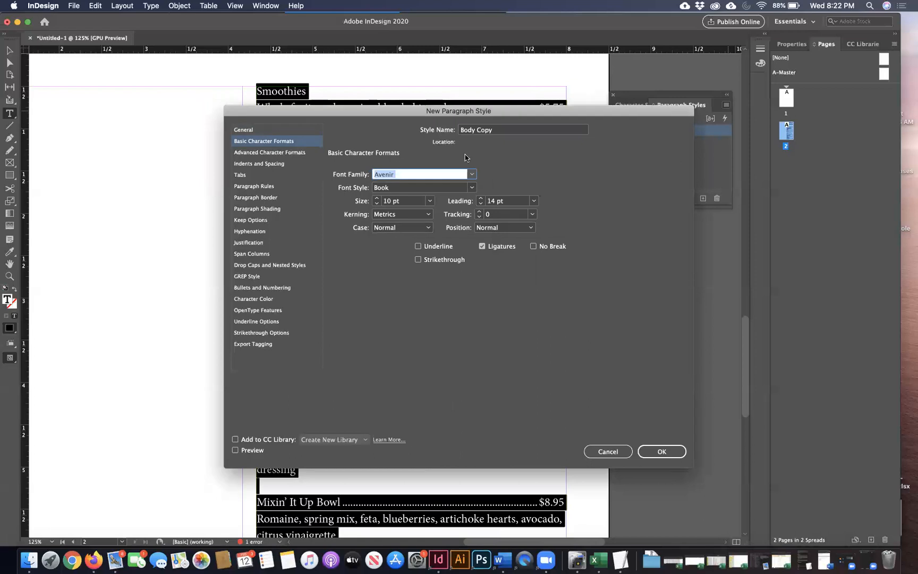
pyautogui.click(472, 188)
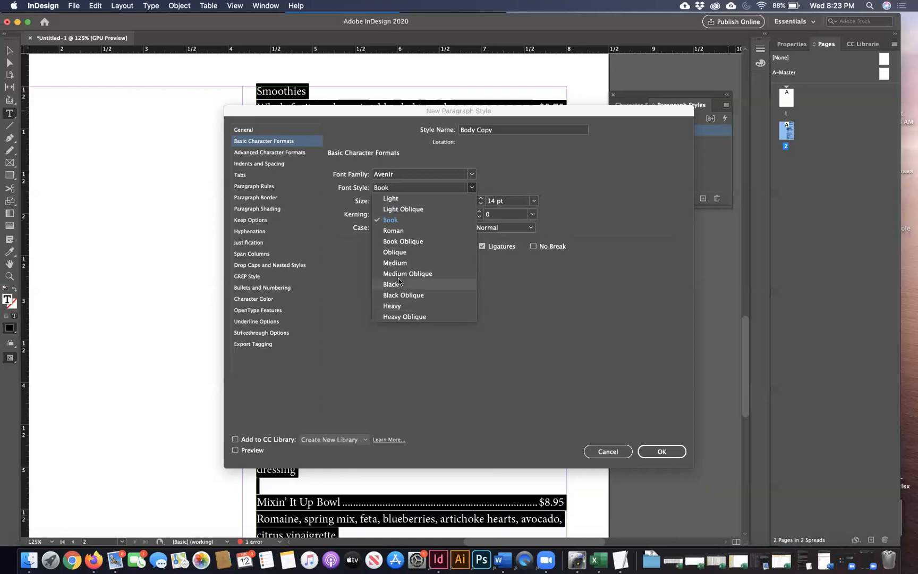
pyautogui.click(391, 220)
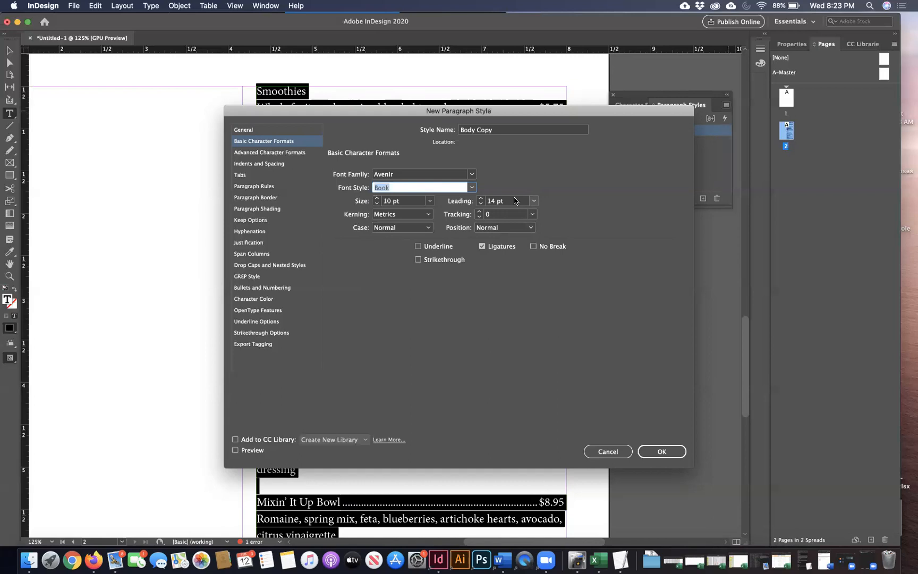
# Step: Review the style's advanced character, indent and tab settings, save it, and apply Body Copy to all the selected menu text
pyautogui.moveTo(345, 111); pyautogui.dragTo(386, 119)
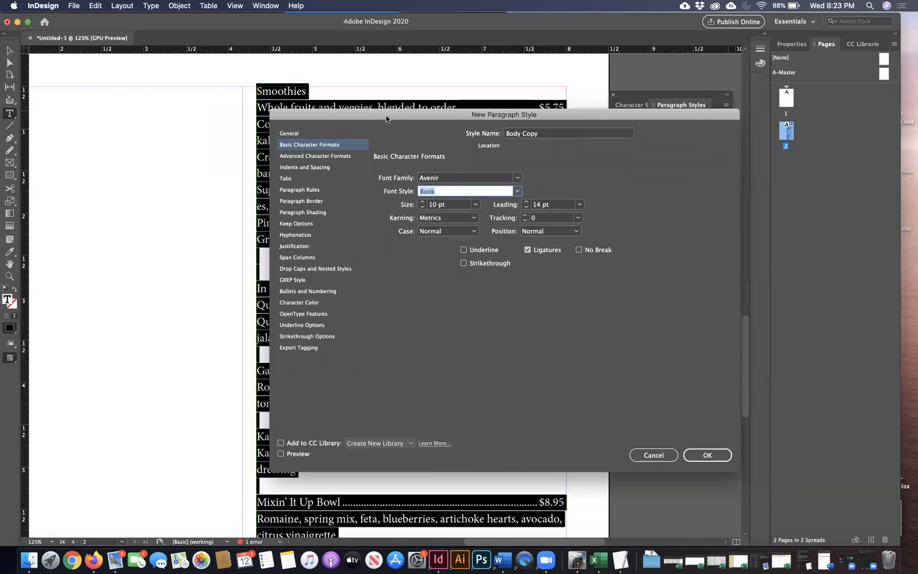
pyautogui.click(325, 158)
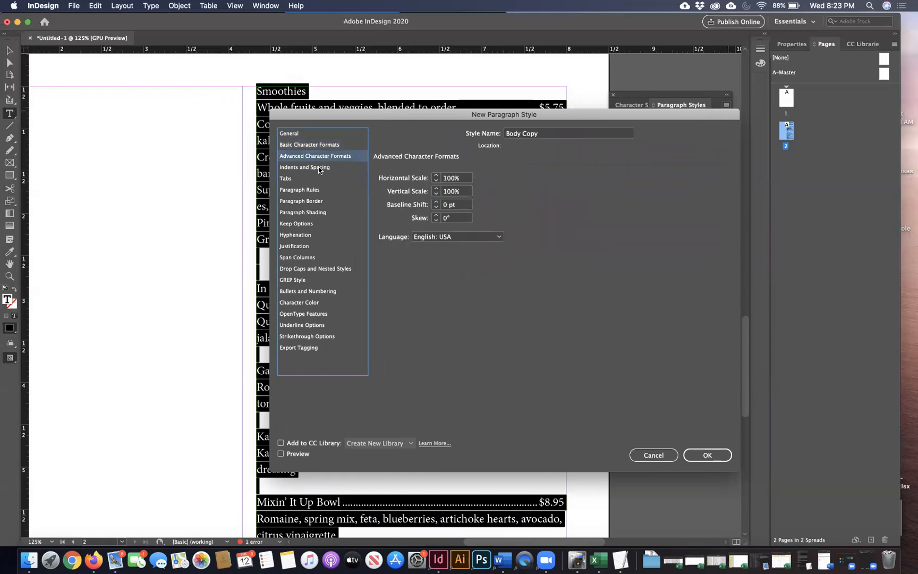
pyautogui.click(319, 169)
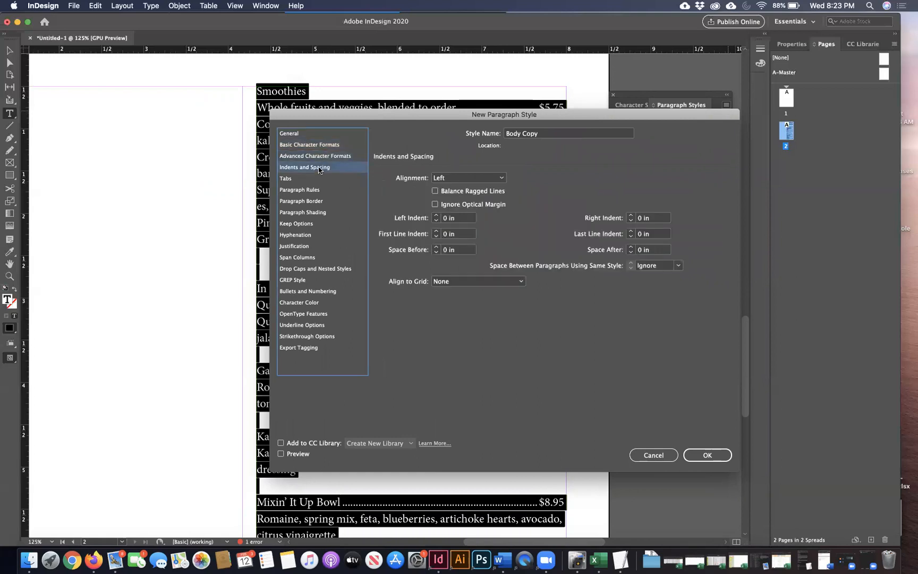
pyautogui.click(296, 179)
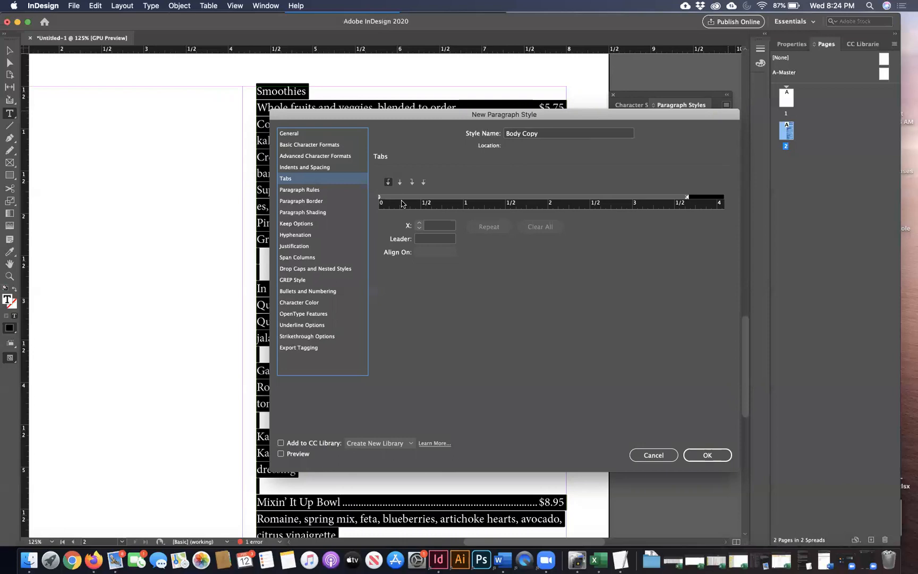
pyautogui.click(707, 456)
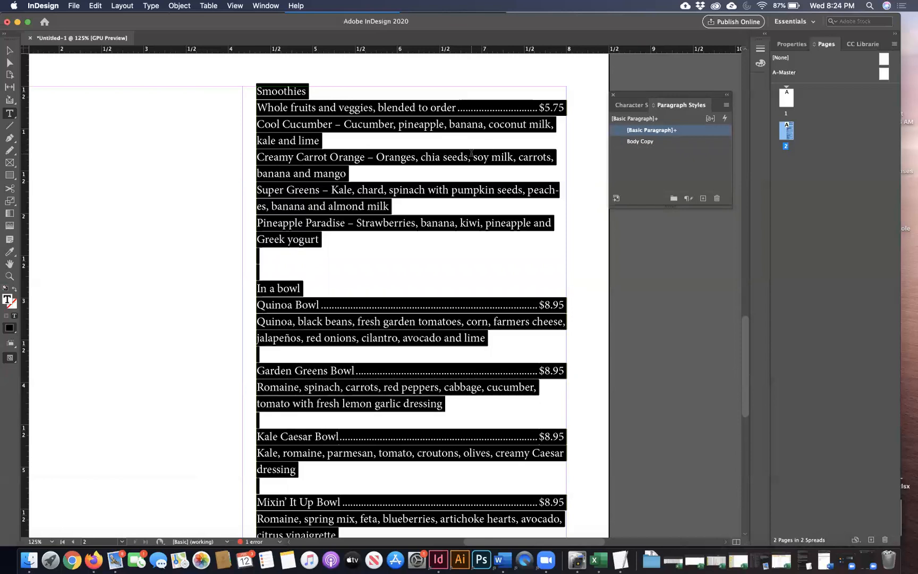
pyautogui.click(658, 142)
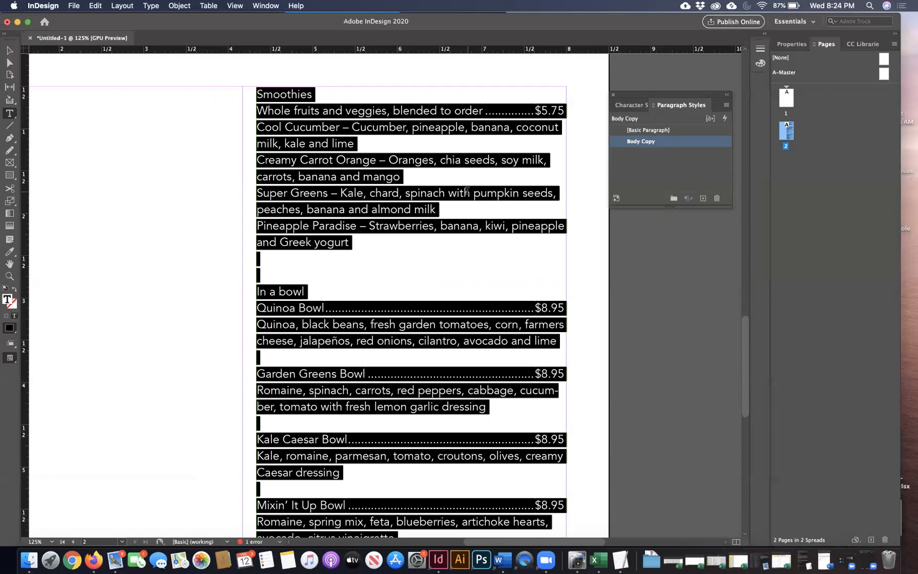
pyautogui.click(463, 192)
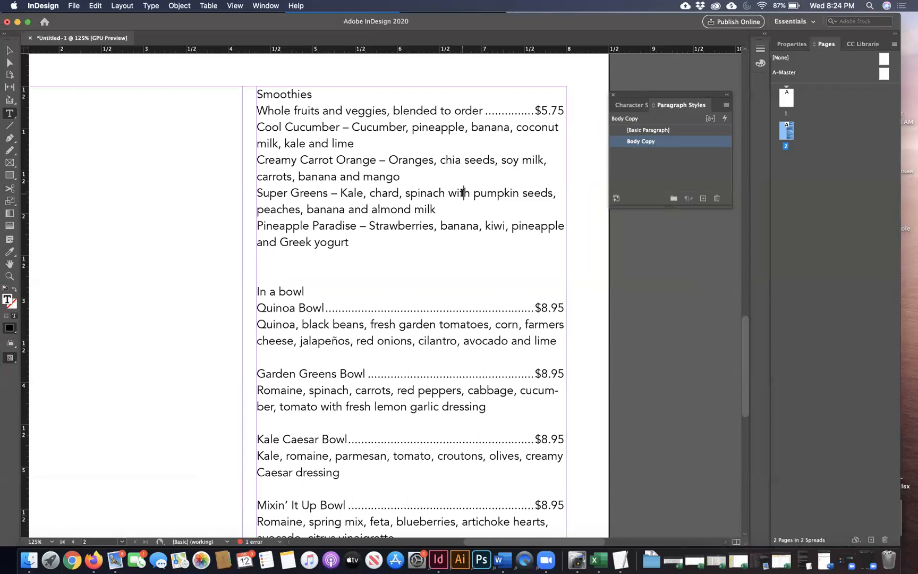
# Step: Edit the Body Copy style with preview on, setting its size to 9 pt and leading to 14 pt, and save it
pyautogui.doubleClick(689, 143)
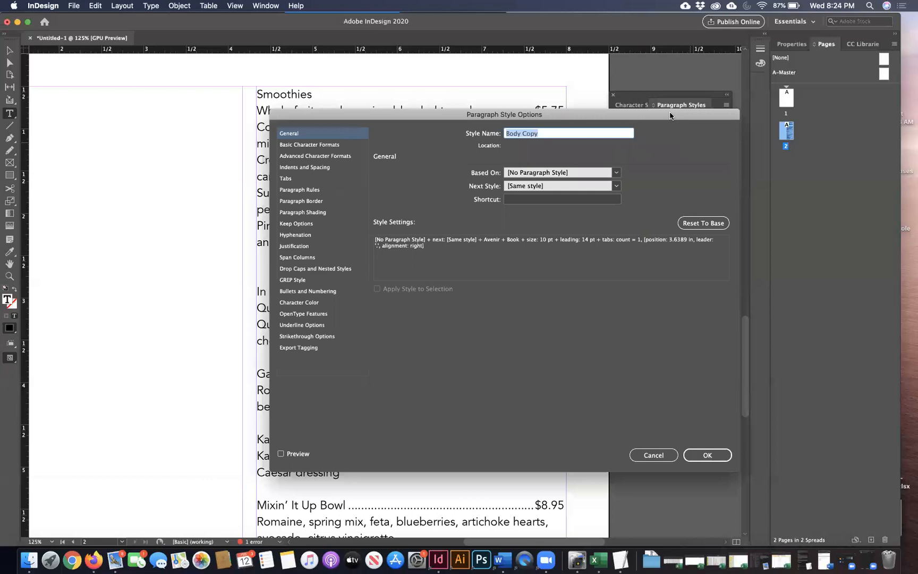
pyautogui.moveTo(670, 116); pyautogui.dragTo(504, 164)
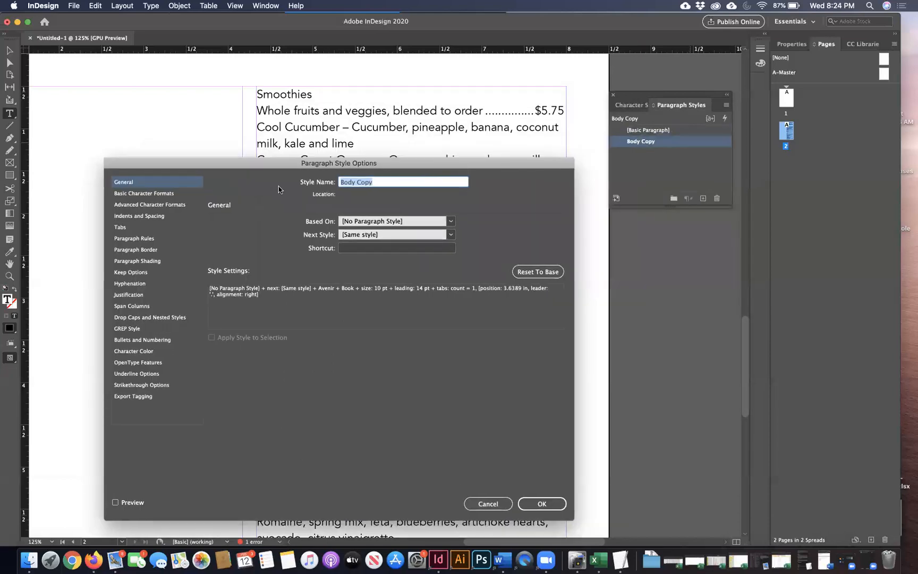
pyautogui.moveTo(219, 162); pyautogui.dragTo(465, 138)
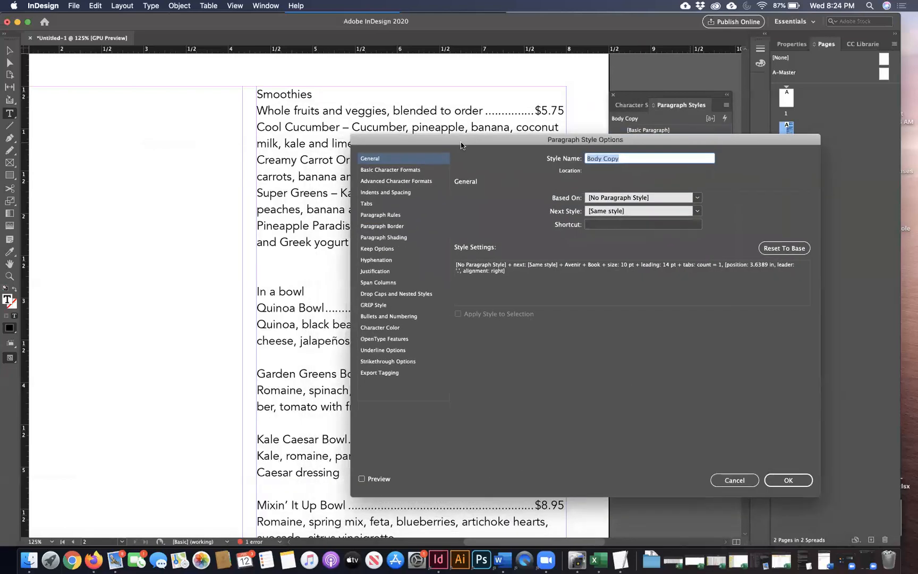
pyautogui.click(411, 171)
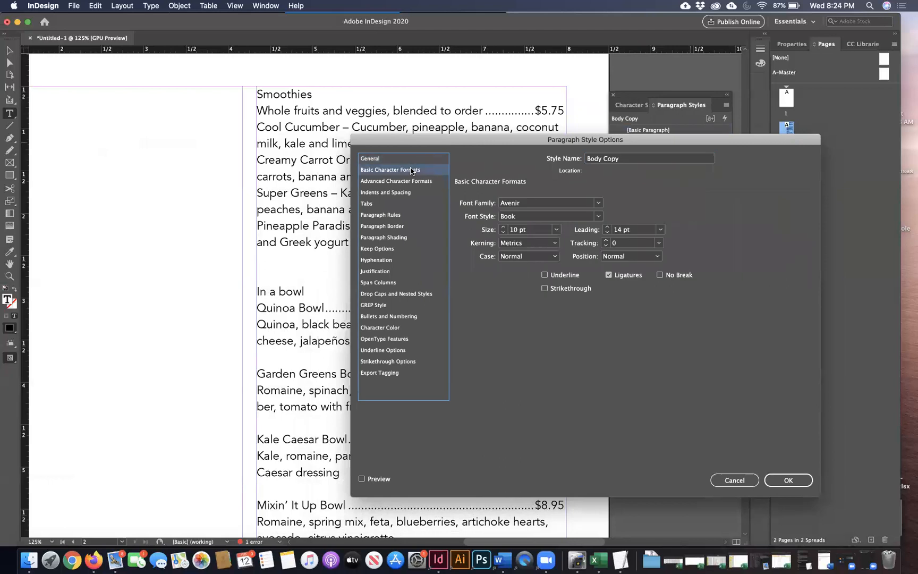
pyautogui.click(503, 232)
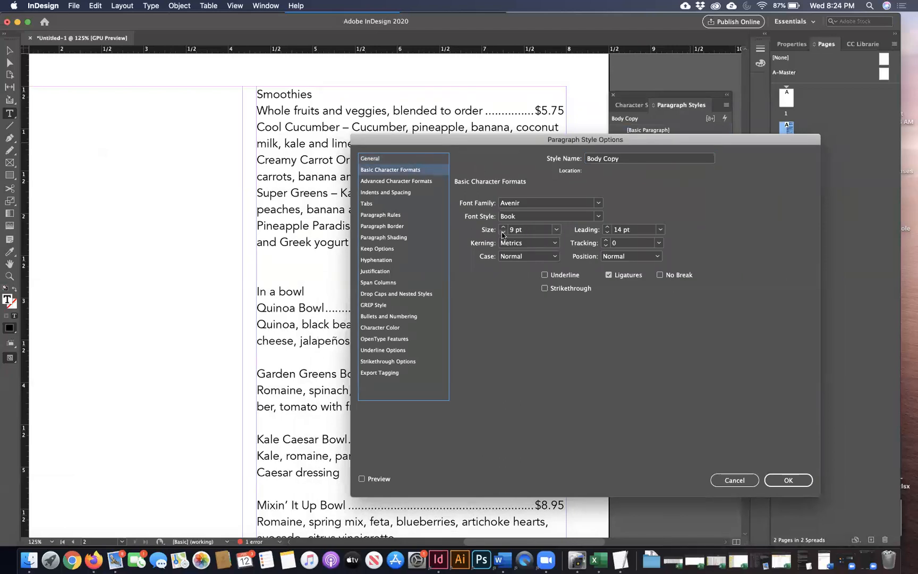
pyautogui.click(361, 479)
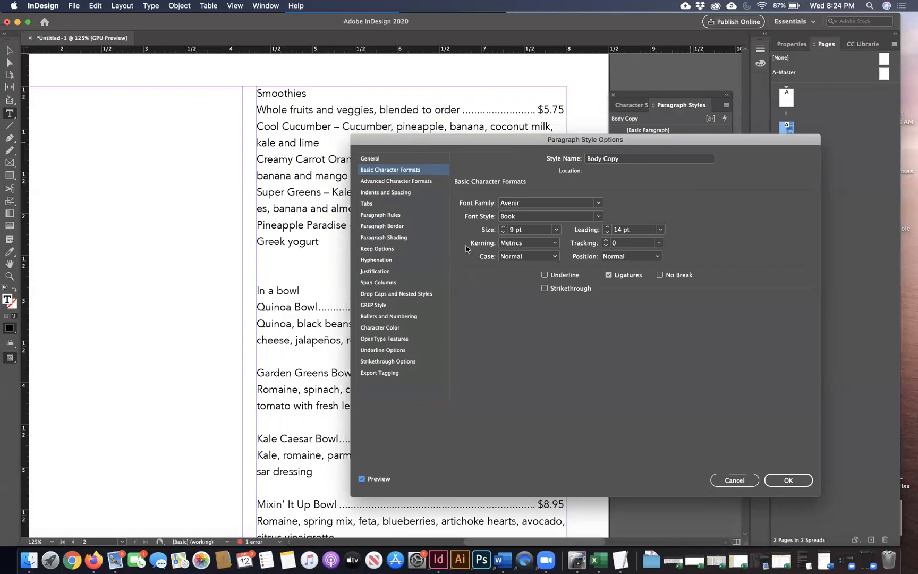
pyautogui.click(503, 231)
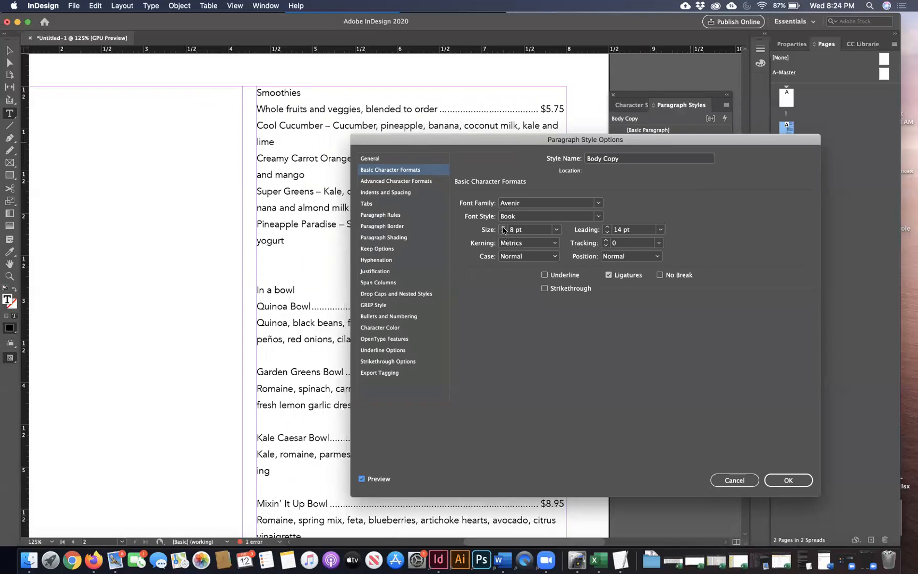
pyautogui.click(503, 227)
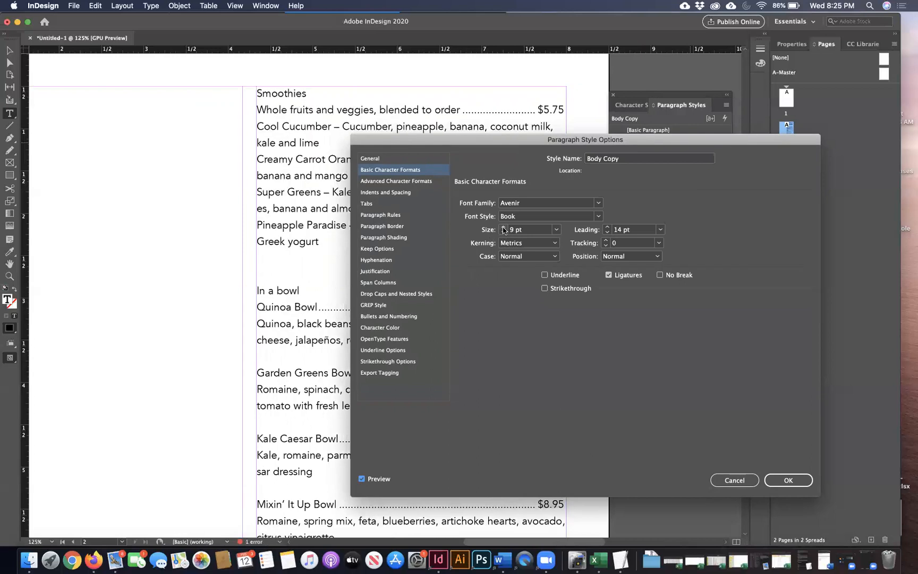
pyautogui.click(607, 232)
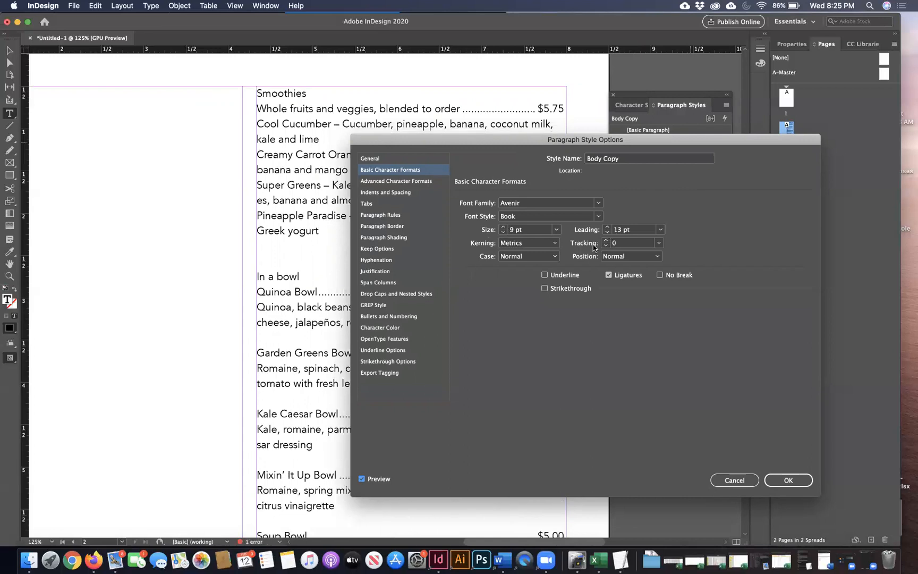
pyautogui.click(607, 228)
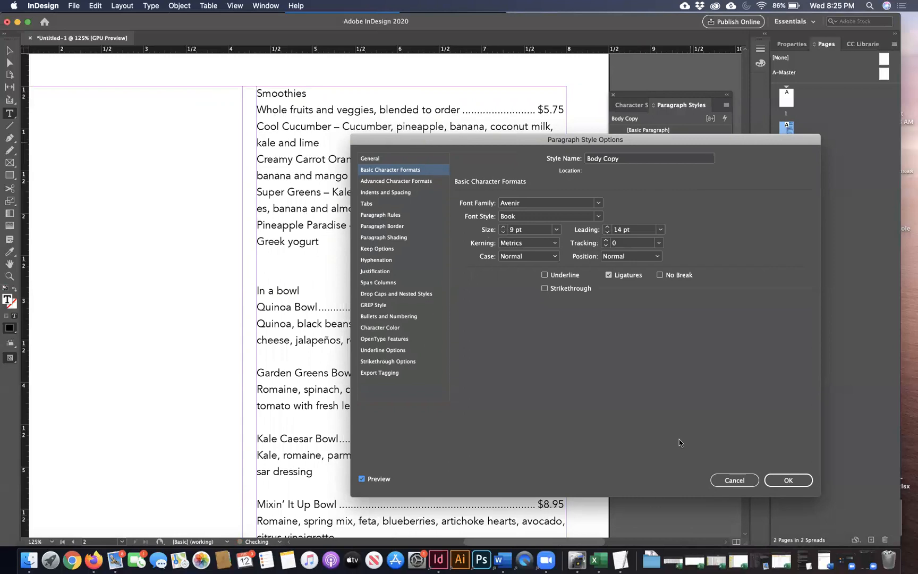
pyautogui.click(774, 482)
# Step: Select the Whole fruits and veggies price line and start a new paragraph style named Body Copy Tab/Leader based on Body Copy
pyautogui.scroll(-10, 440, 281)
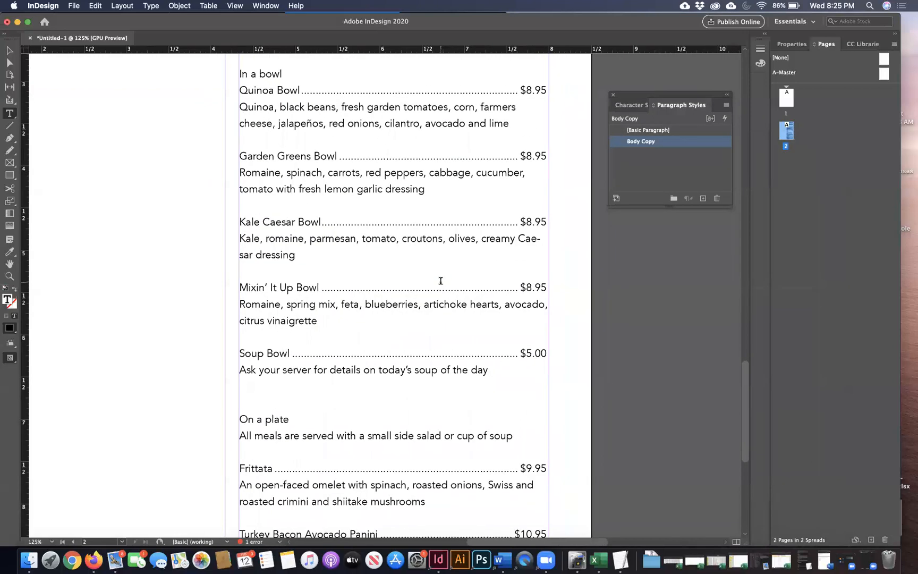
pyautogui.scroll(7, 440, 280)
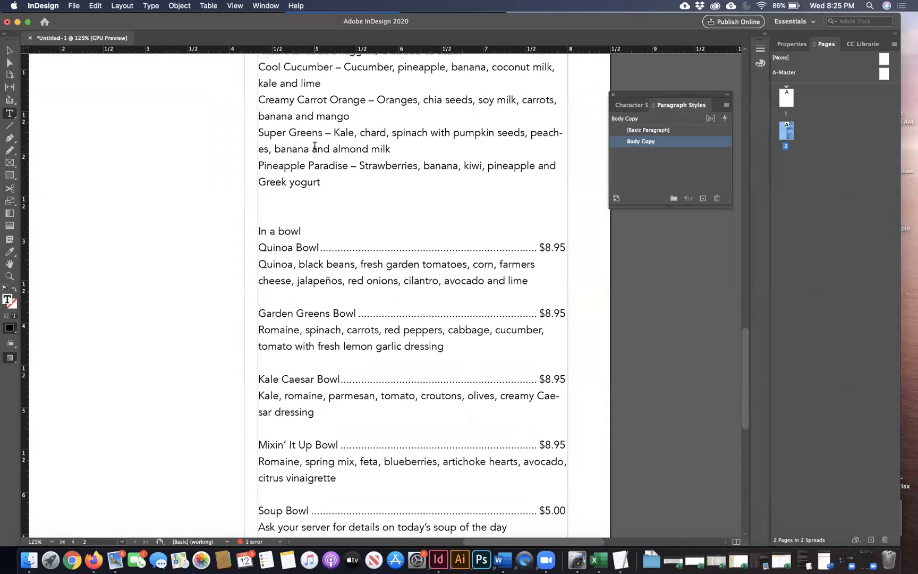
pyautogui.scroll(3, 314, 146)
pyautogui.scroll(-10, 431, 434)
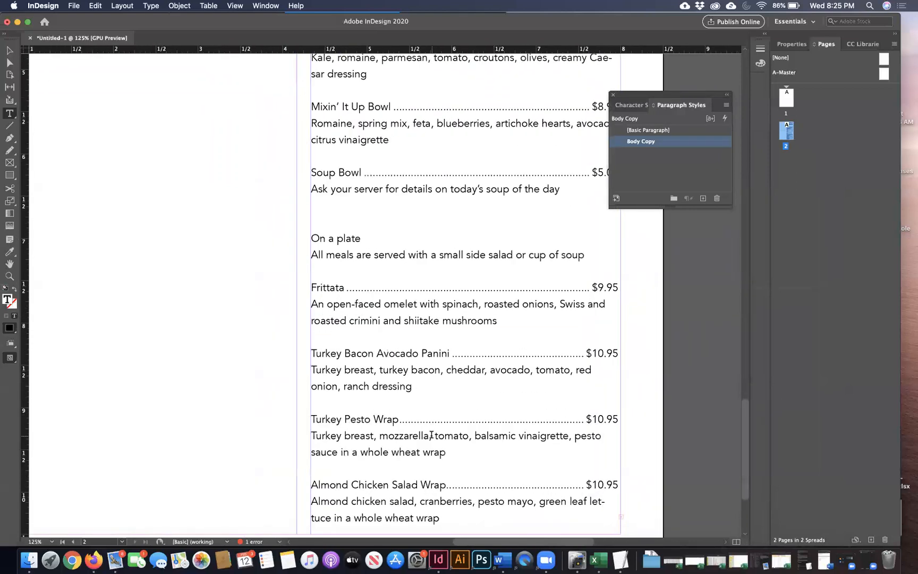
pyautogui.scroll(10, 431, 434)
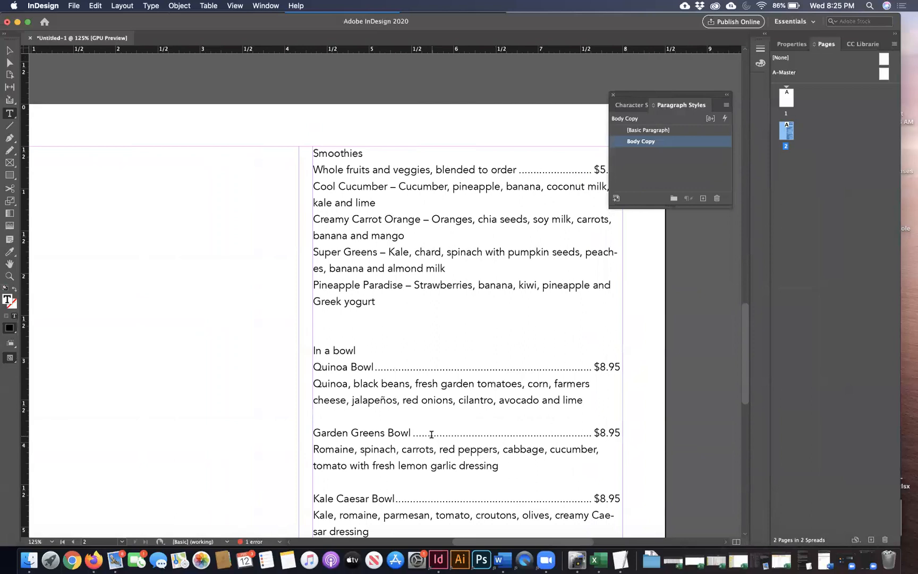
pyautogui.scroll(1, 431, 434)
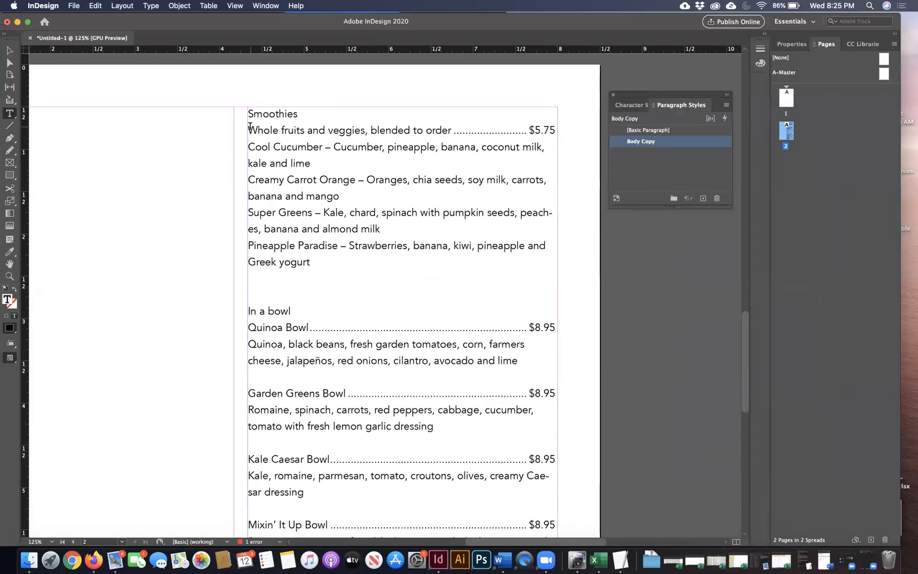
pyautogui.moveTo(250, 127); pyautogui.dragTo(574, 128)
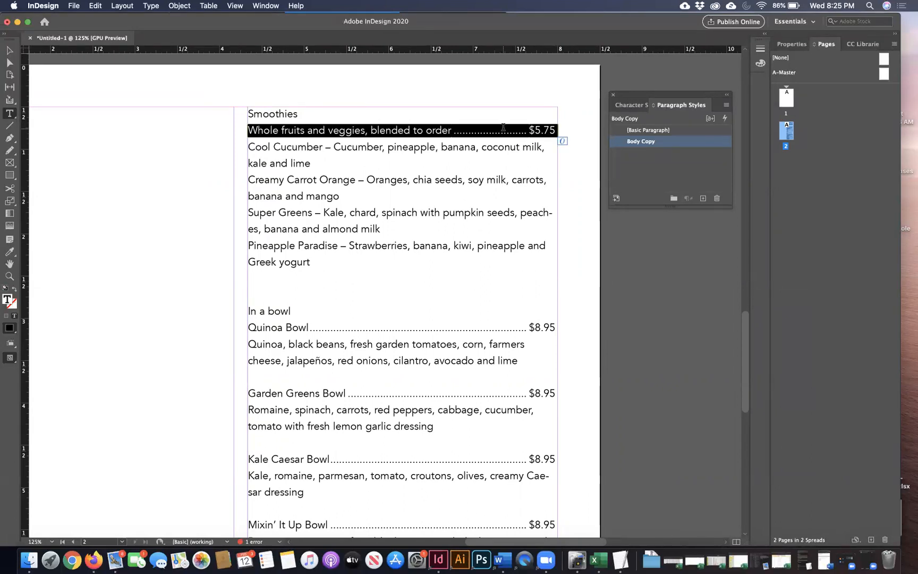
pyautogui.click(454, 146)
pyautogui.moveTo(248, 129); pyautogui.dragTo(561, 129)
pyautogui.click(726, 105)
pyautogui.click(695, 111)
pyautogui.write('Body Copy Tab/Leader')
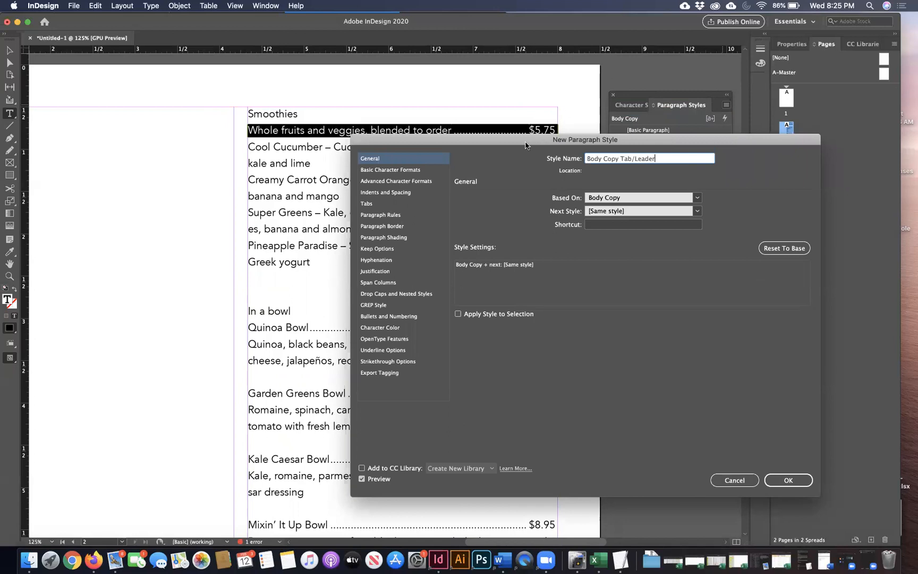
# Step: Set the new style's font style to Medium in its basic character formats
pyautogui.moveTo(525, 144); pyautogui.dragTo(502, 179)
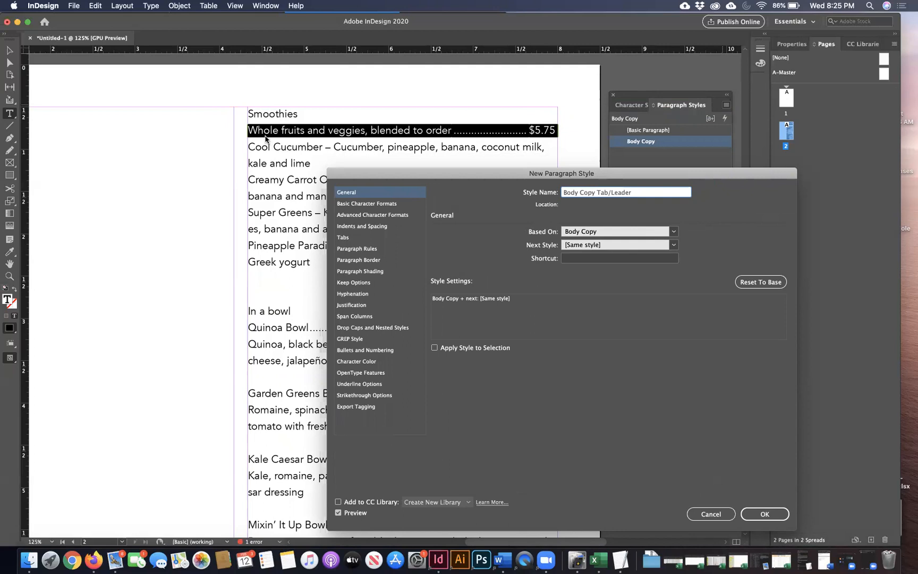
pyautogui.click(382, 205)
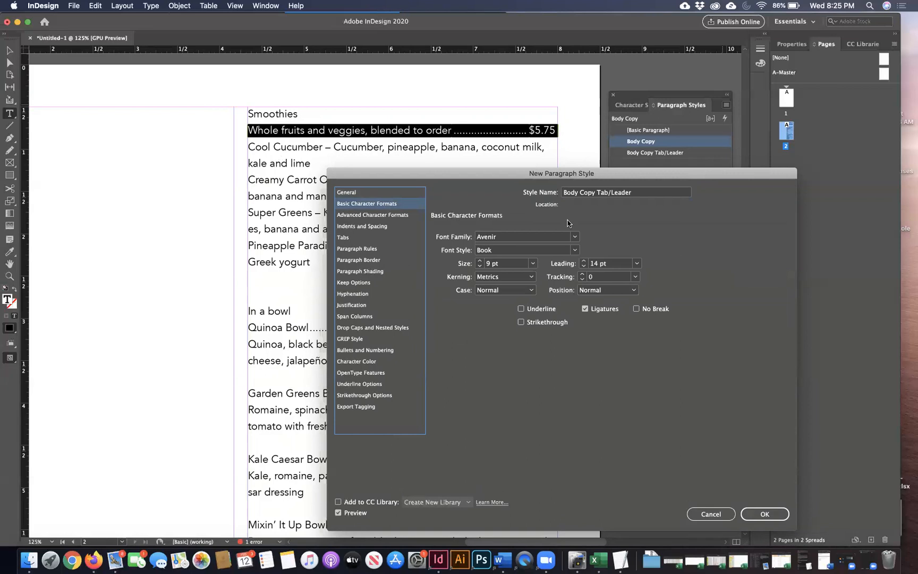
pyautogui.click(575, 250)
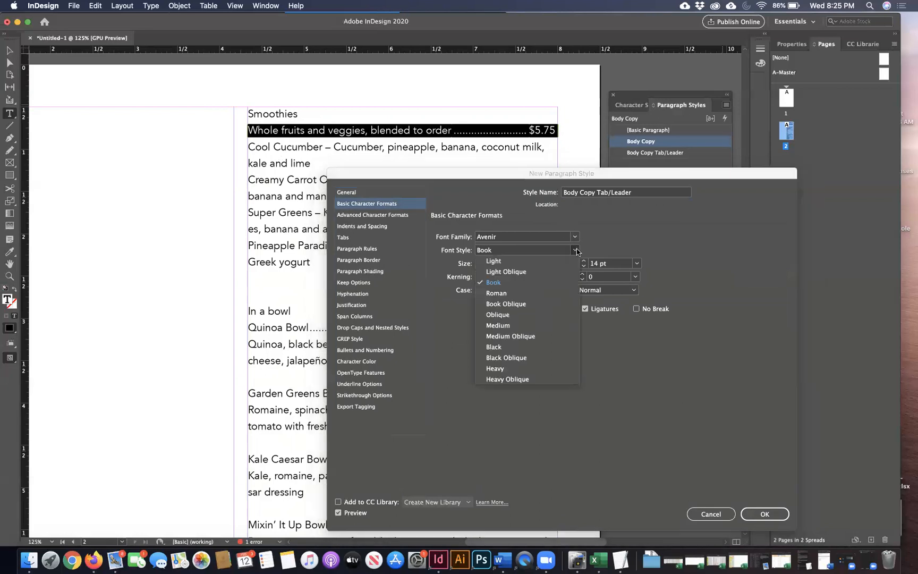
pyautogui.click(512, 325)
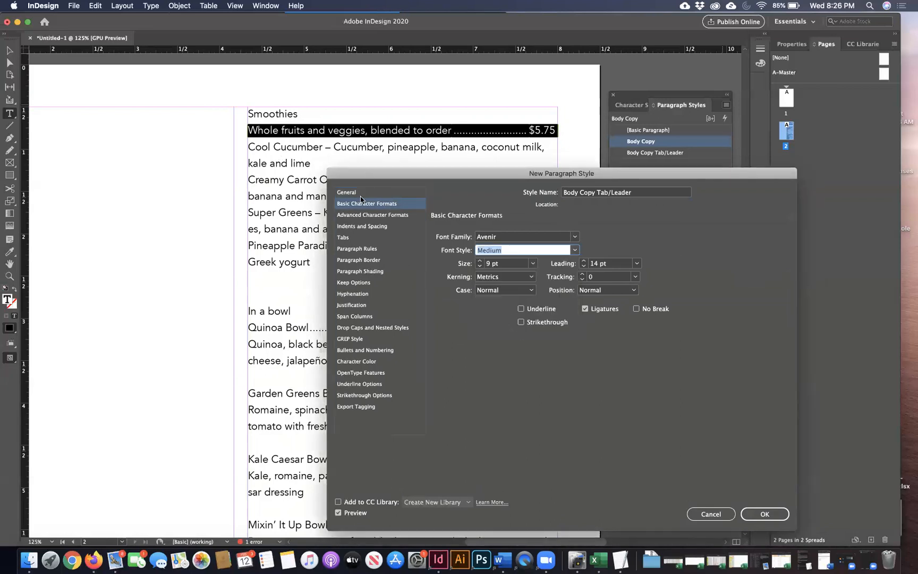
# Step: Give the new style a right-aligned tab stop at 3.6667 in with a dot leader, and save the style
pyautogui.click(343, 238)
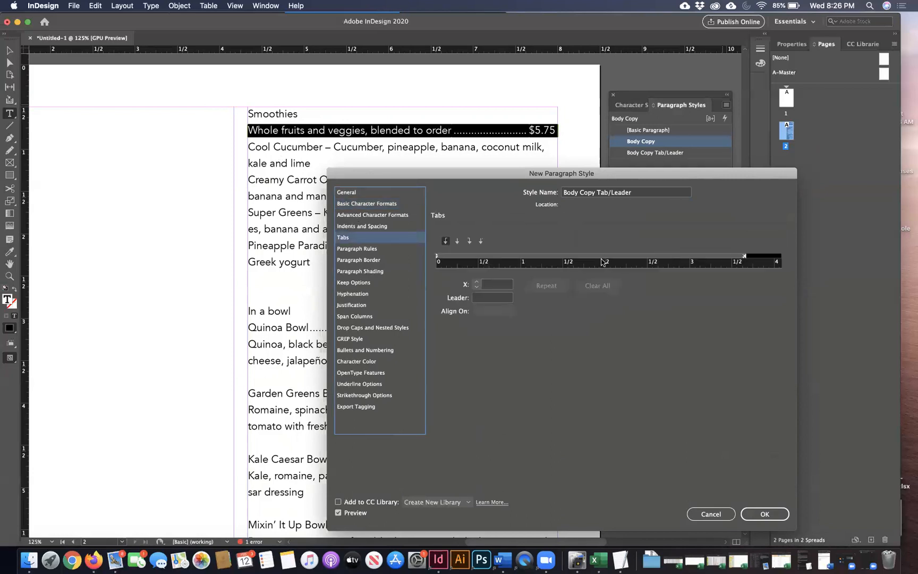
pyautogui.click(469, 242)
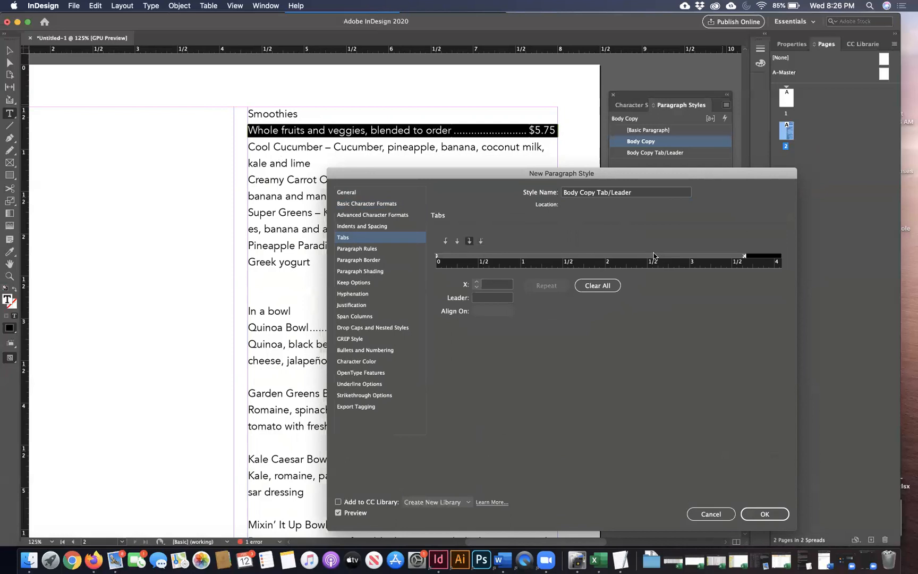
pyautogui.moveTo(737, 257); pyautogui.dragTo(747, 258)
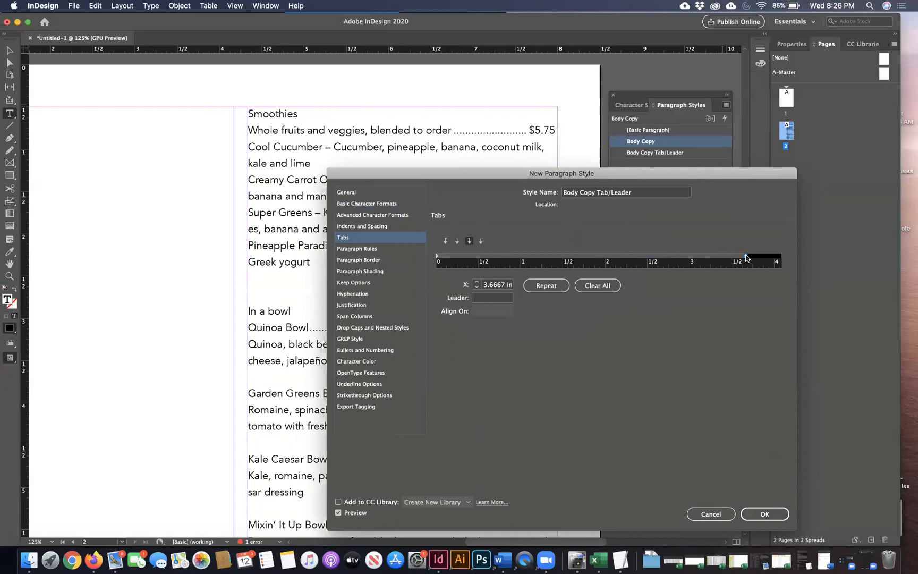
pyautogui.click(476, 297)
pyautogui.click(500, 285)
pyautogui.click(762, 513)
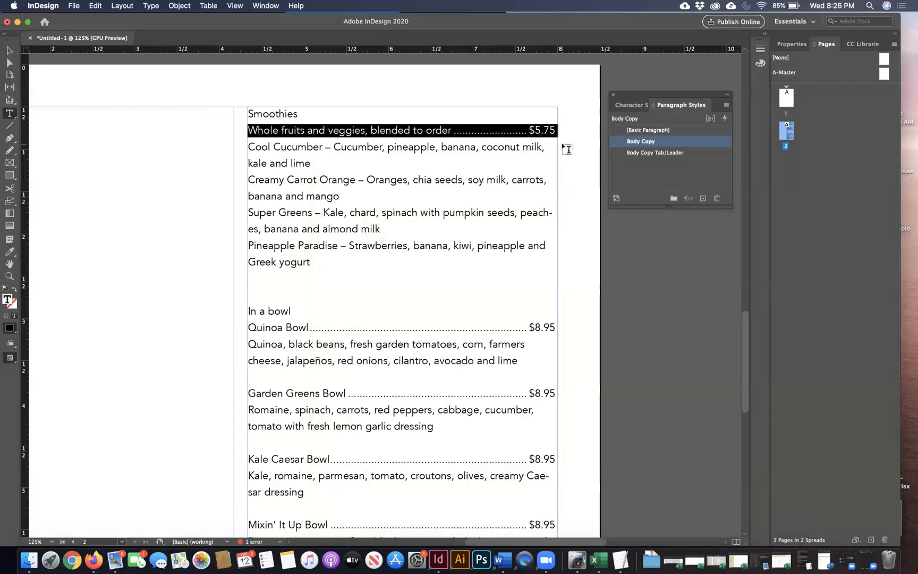
# Step: Apply Body Copy Tab/Leader to the Whole fruits and veggies line and the Quinoa Bowl line
pyautogui.click(666, 153)
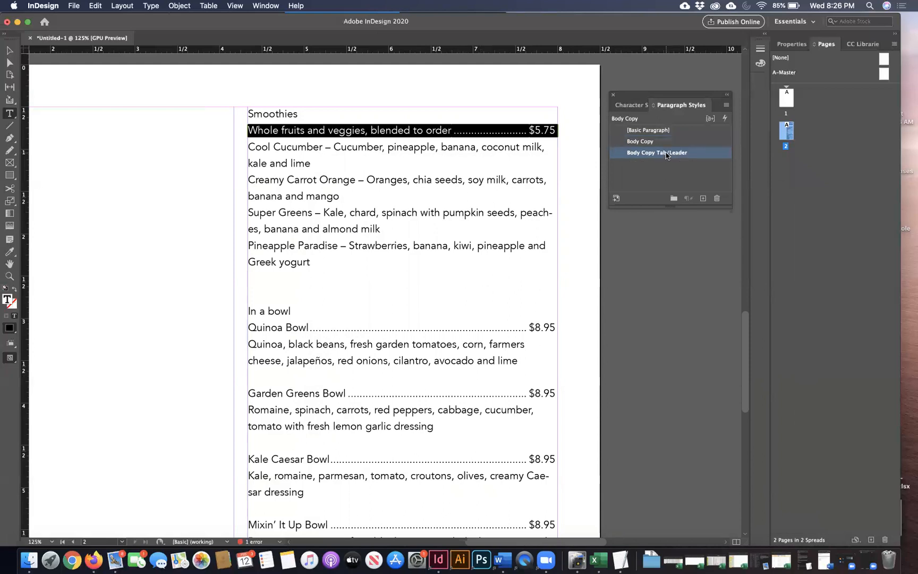
pyautogui.click(484, 227)
pyautogui.moveTo(249, 327); pyautogui.dragTo(553, 328)
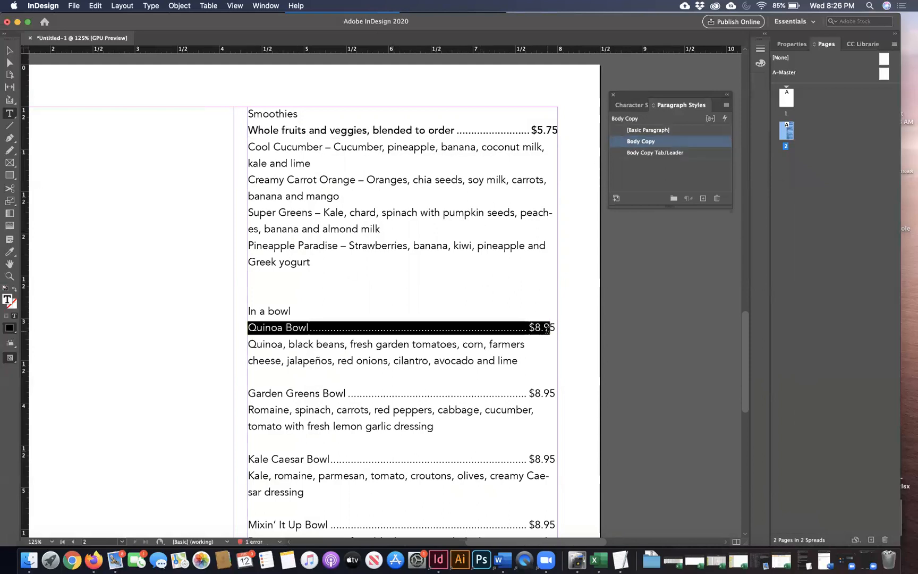
pyautogui.click(639, 154)
pyautogui.click(462, 304)
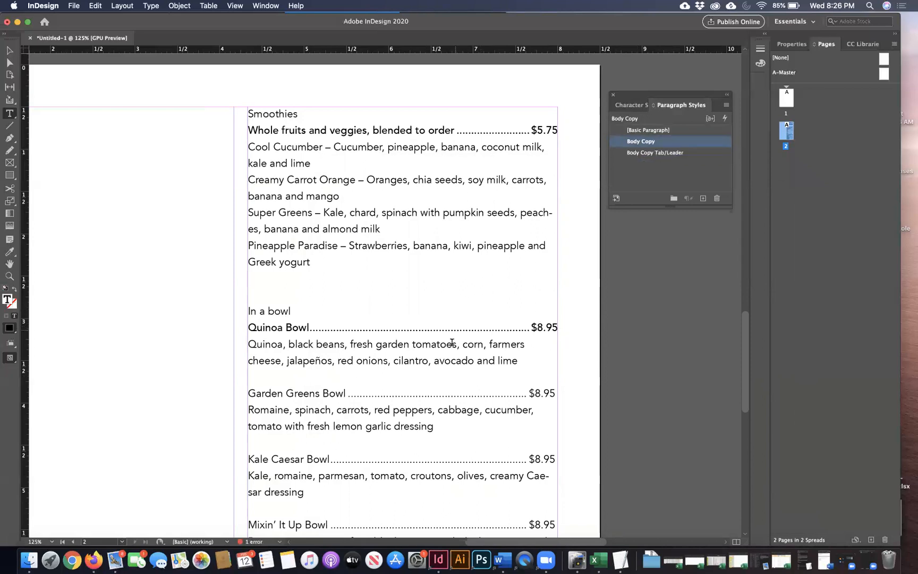
# Step: Apply Body Copy Tab/Leader to the Garden Greens Bowl, Kale Caesar Bowl, Mixin' It Up Bowl and Soup Bowl price lines
pyautogui.scroll(-1, 451, 343)
pyautogui.moveTo(251, 382); pyautogui.dragTo(565, 383)
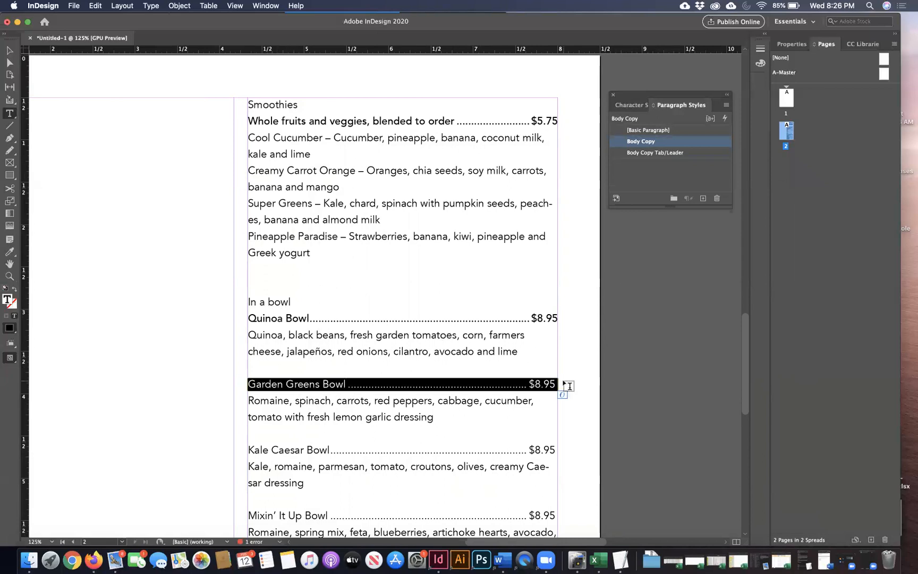
pyautogui.click(664, 153)
pyautogui.scroll(-3, 567, 273)
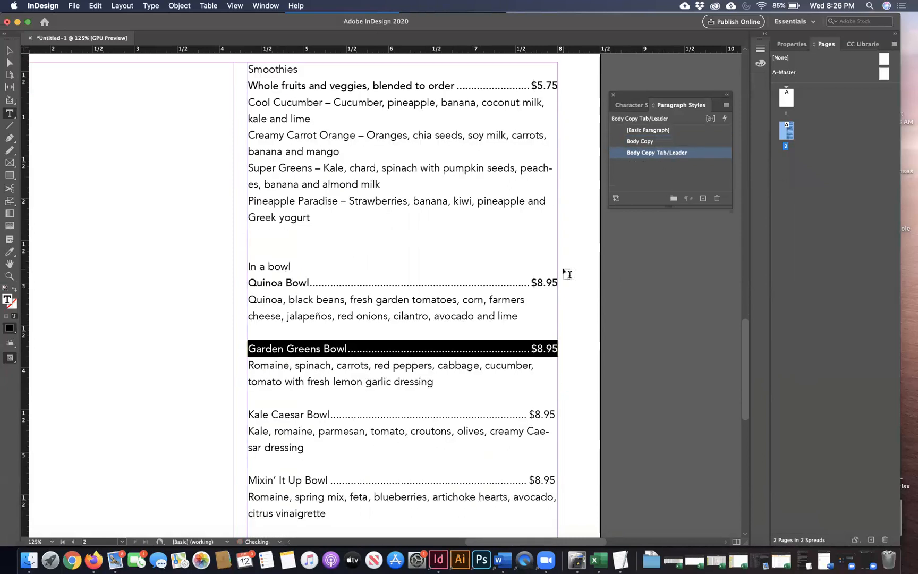
pyautogui.scroll(-10, 568, 274)
pyautogui.moveTo(239, 212); pyautogui.dragTo(550, 213)
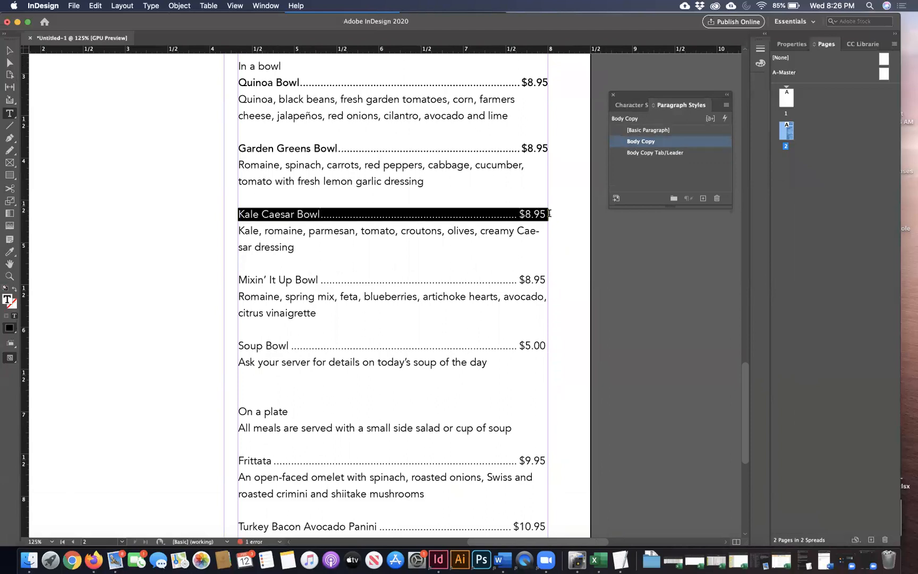
pyautogui.click(649, 153)
pyautogui.moveTo(238, 278); pyautogui.dragTo(559, 268)
pyautogui.click(675, 153)
pyautogui.scroll(-4, 518, 257)
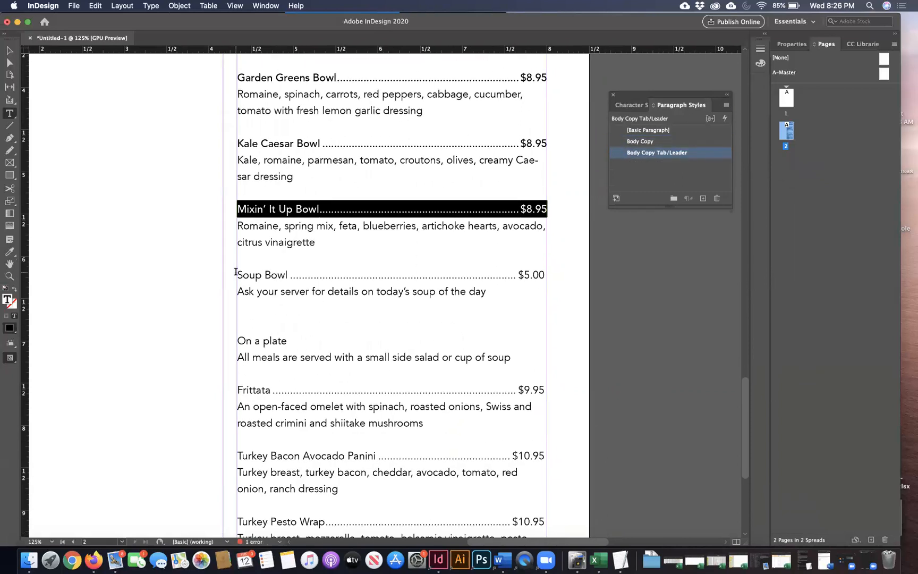
pyautogui.moveTo(235, 271); pyautogui.dragTo(545, 274)
pyautogui.click(649, 152)
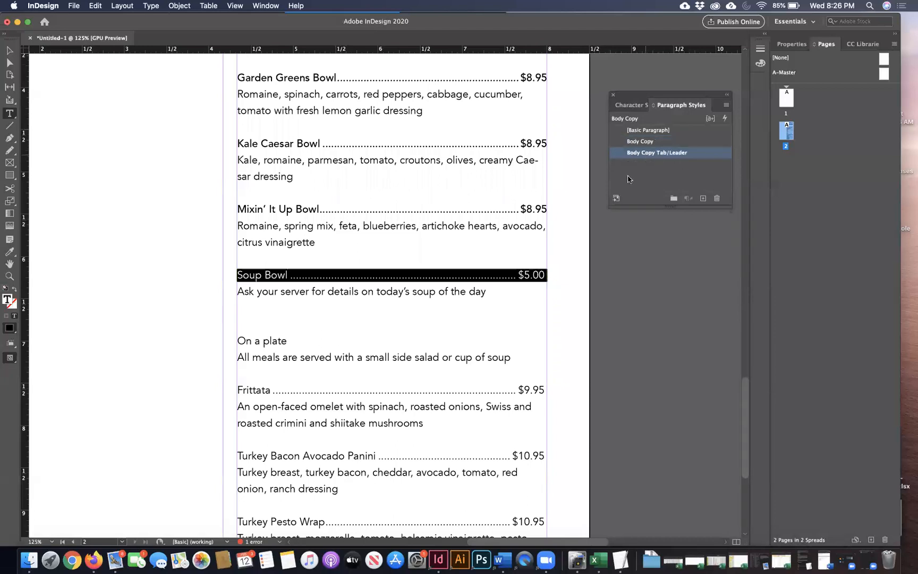
# Step: Apply the Body Copy Tab/Leader style to the Frittata and Turkey Bacon Avocado Panini price lines
pyautogui.scroll(-10, 508, 278)
pyautogui.scroll(10, 509, 277)
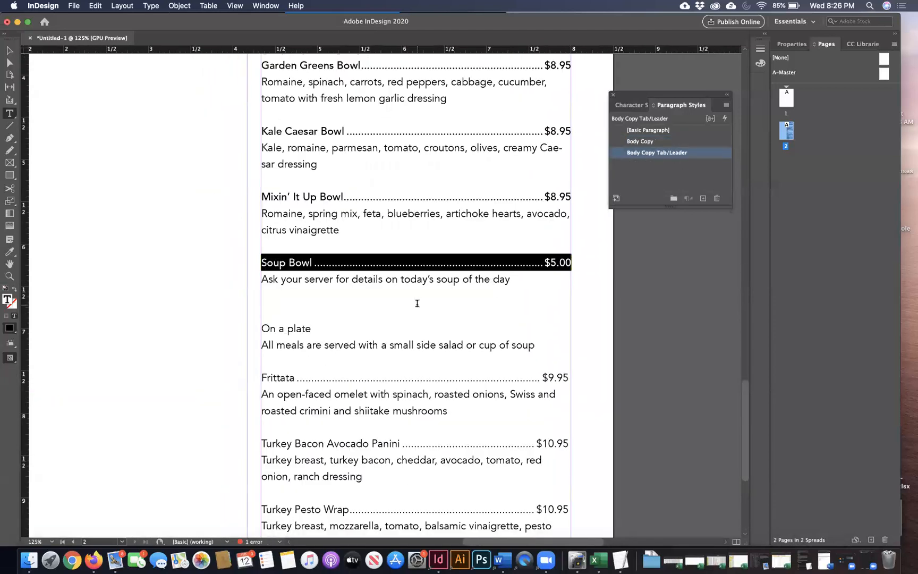
pyautogui.scroll(-1, 418, 303)
pyautogui.moveTo(257, 349); pyautogui.dragTo(602, 342)
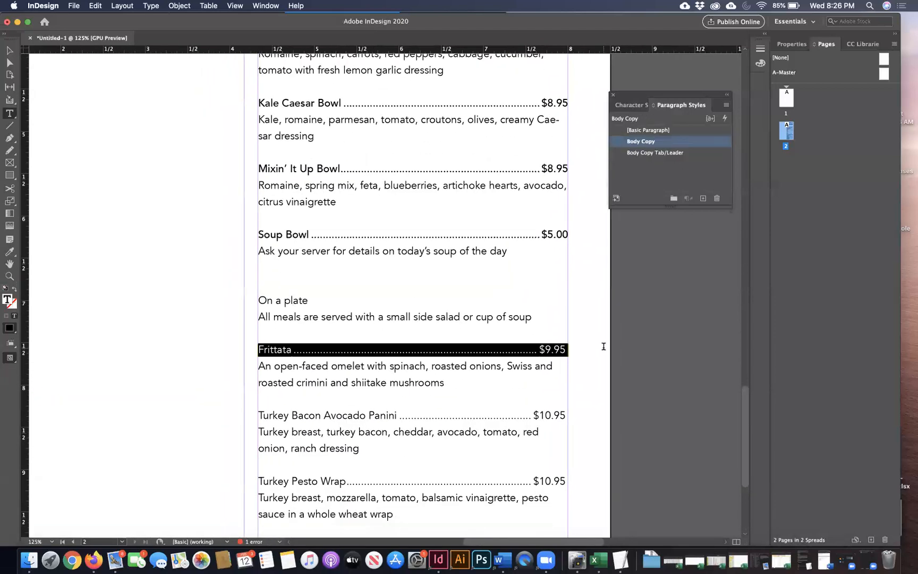
pyautogui.click(657, 154)
pyautogui.moveTo(259, 416); pyautogui.dragTo(571, 396)
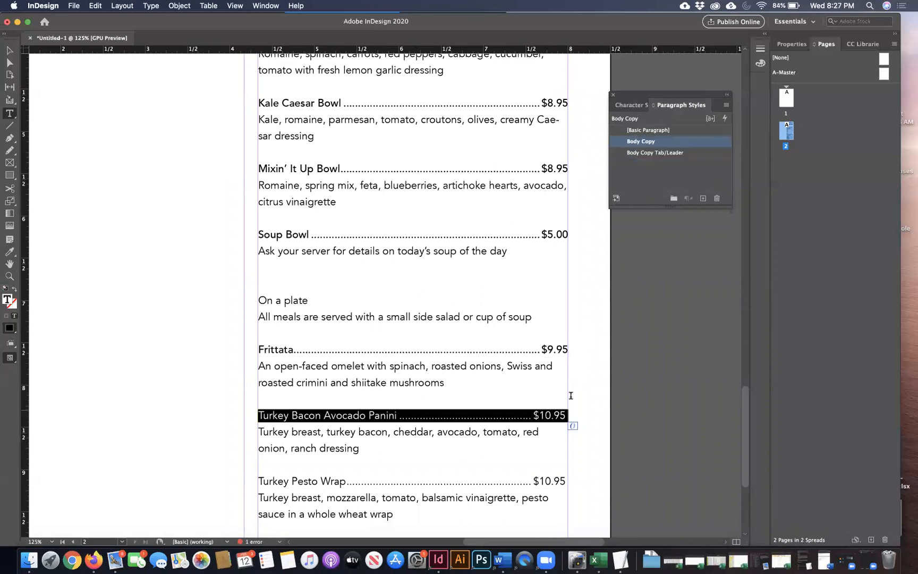
pyautogui.click(653, 154)
# Step: Apply the Body Copy Tab/Leader style to the Turkey Pesto Wrap and Almond Chicken Salad Wrap price lines
pyautogui.scroll(-4, 466, 299)
pyautogui.moveTo(249, 379); pyautogui.dragTo(557, 382)
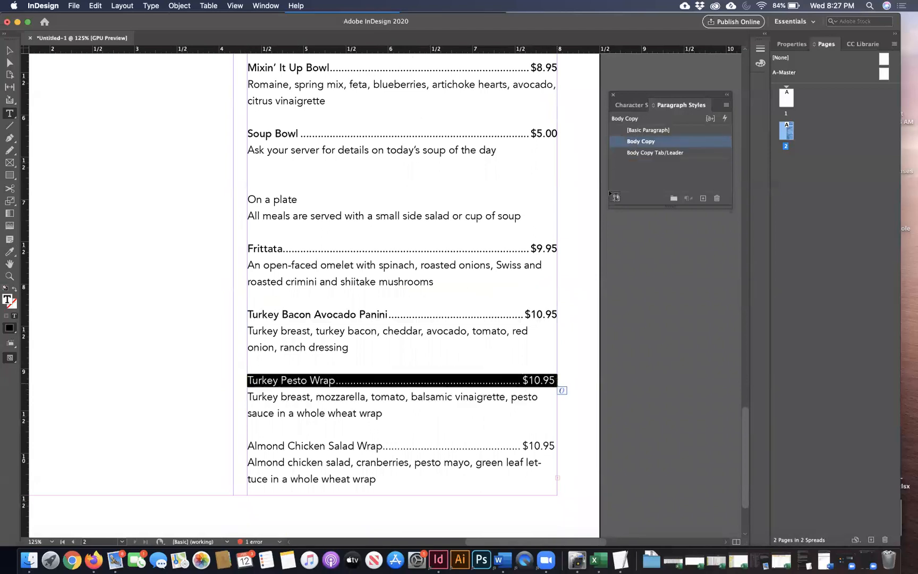
pyautogui.click(645, 153)
pyautogui.moveTo(247, 444); pyautogui.dragTo(564, 447)
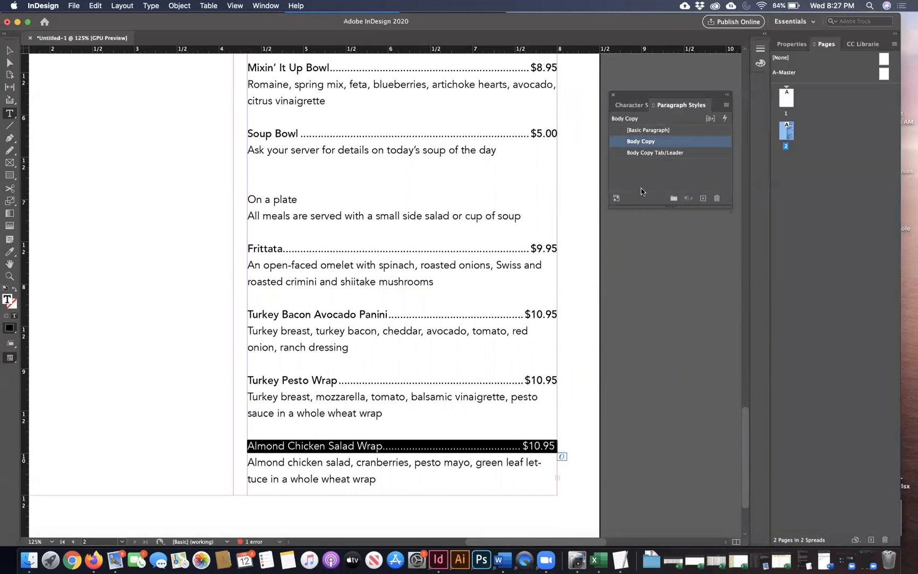
pyautogui.click(656, 153)
# Step: With nothing selected, edit the Body Copy Tab/Leader style to use the red character color C=15 M=100 Y=100 K=0, and save it
pyautogui.scroll(5, 510, 193)
pyautogui.scroll(10, 510, 192)
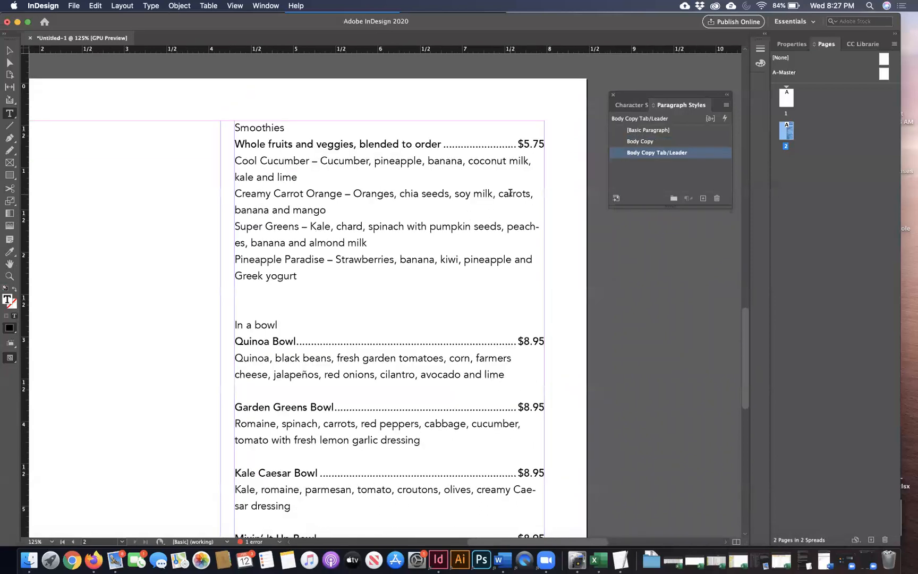
pyautogui.scroll(-1, 510, 192)
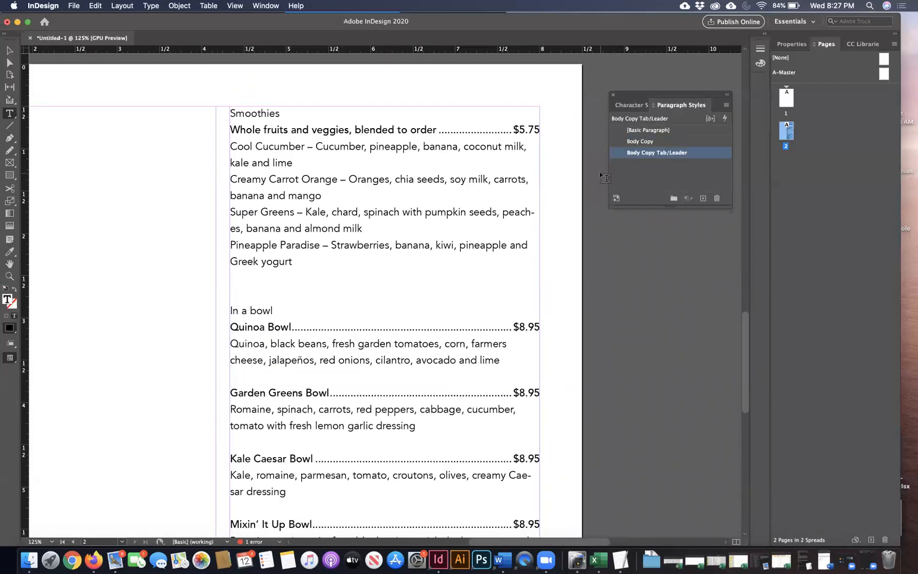
pyautogui.click(10, 51)
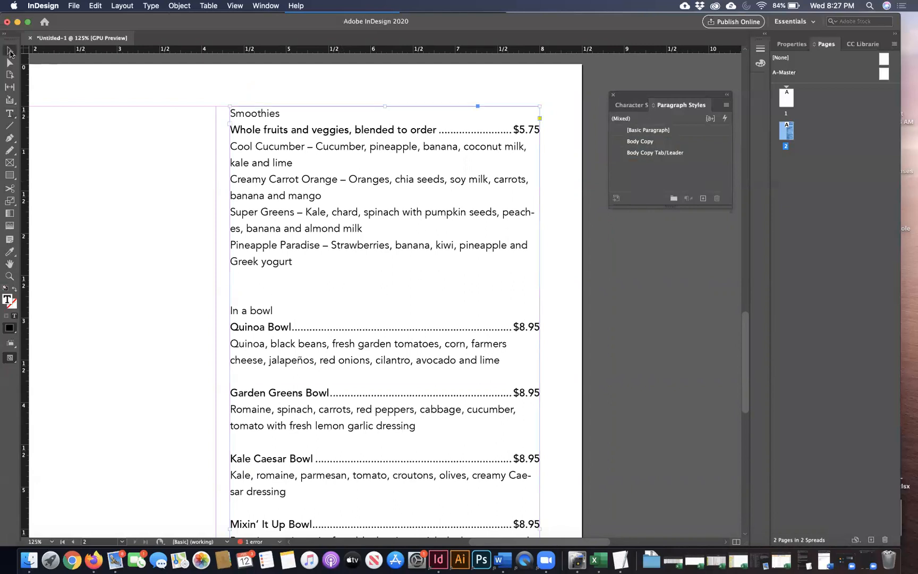
pyautogui.click(584, 285)
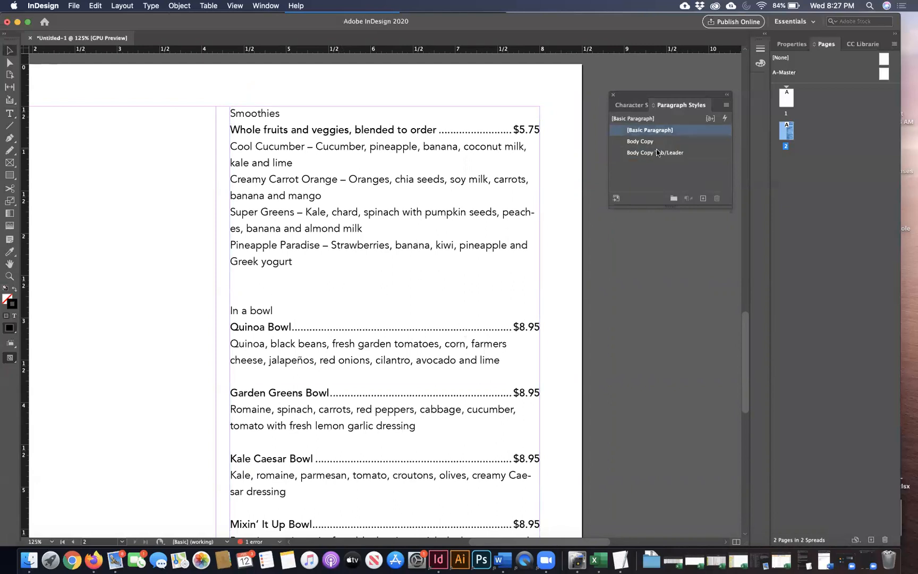
pyautogui.click(712, 158)
pyautogui.click(706, 156)
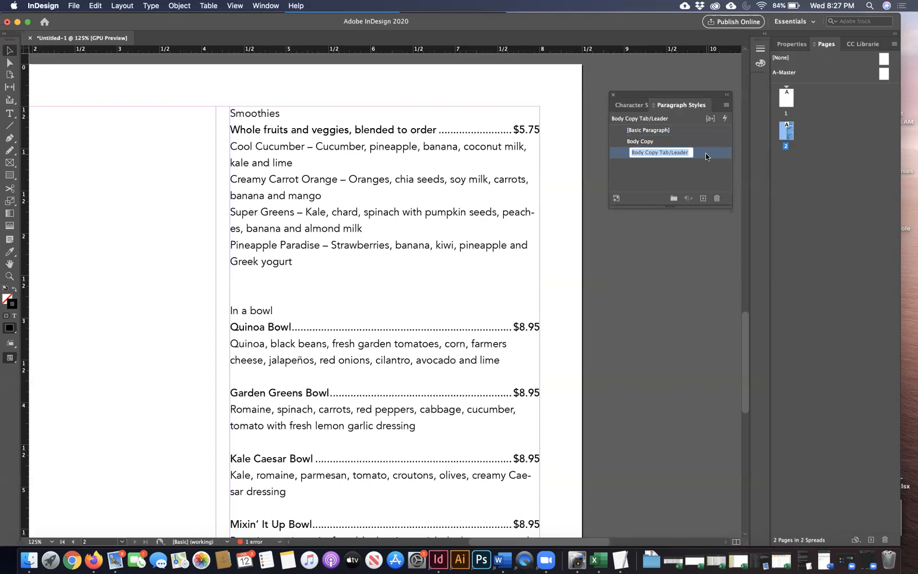
pyautogui.doubleClick(706, 154)
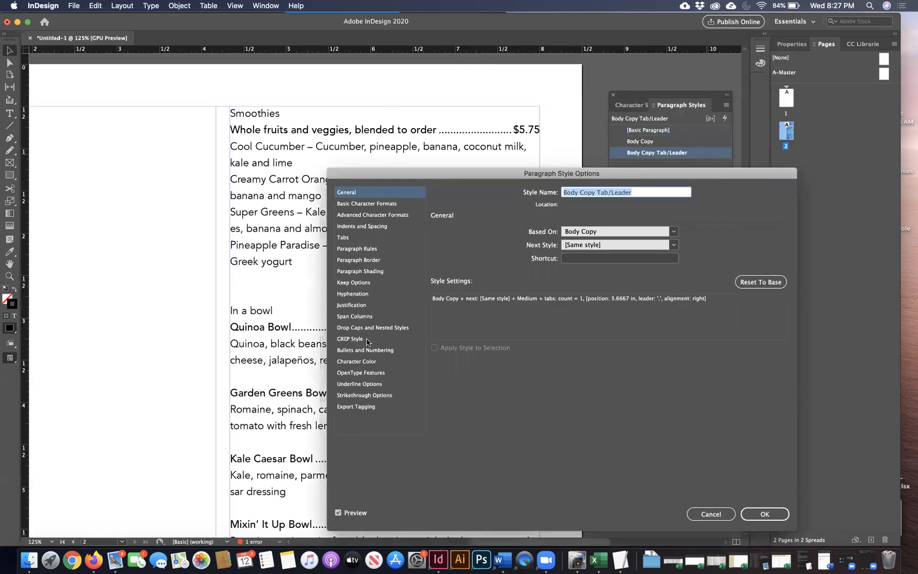
pyautogui.click(363, 364)
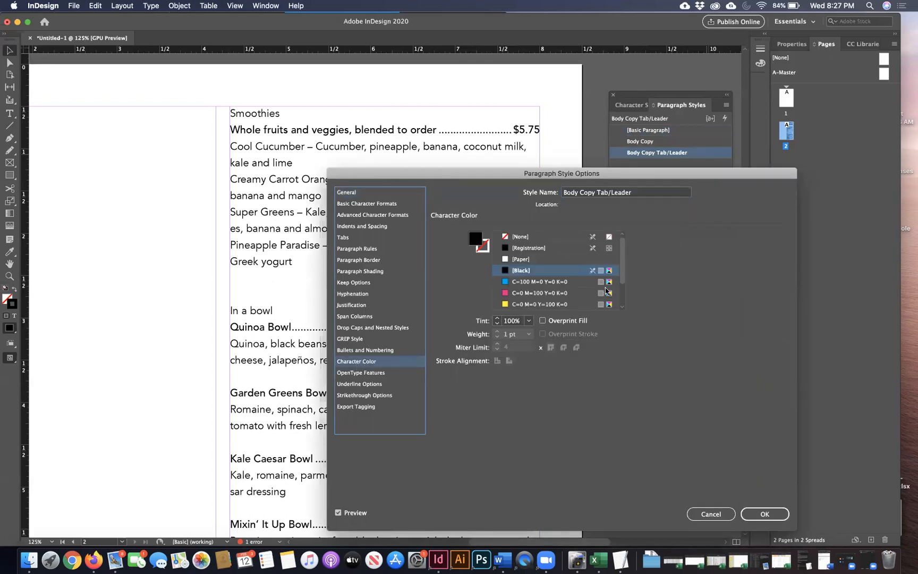
pyautogui.scroll(-1, 615, 300)
pyautogui.click(513, 283)
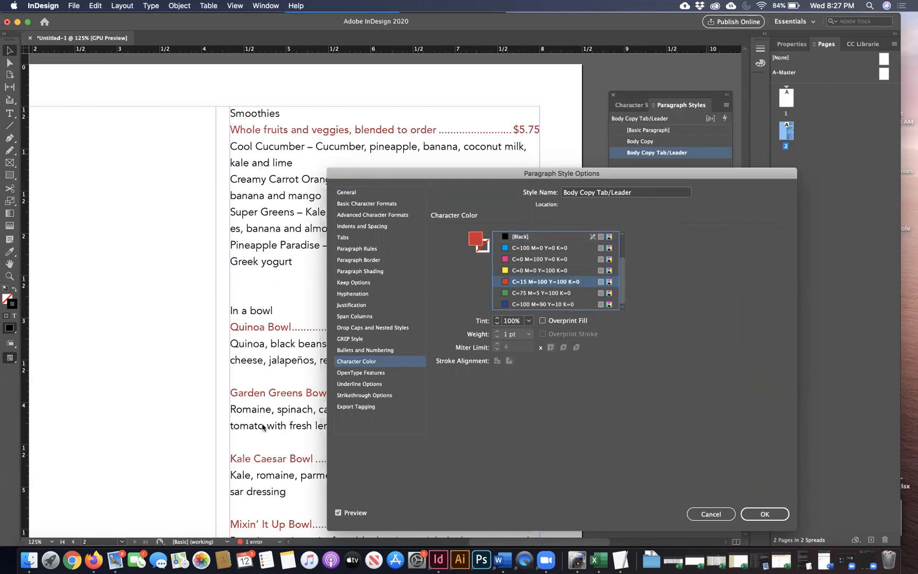
pyautogui.click(770, 514)
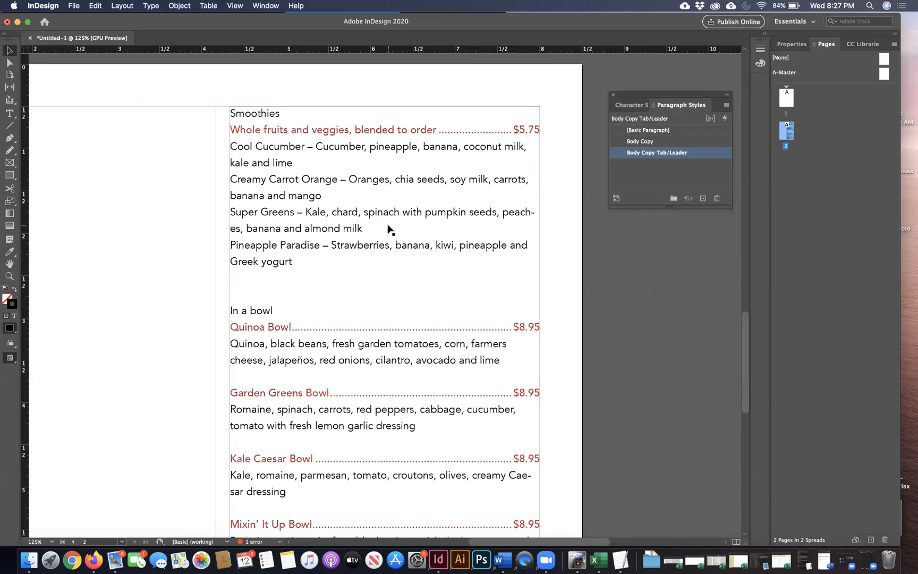
# Step: Show the character formatting controls and place them in the empty area beside the Smoothies text
pyautogui.press('t')
pyautogui.click(240, 127)
pyautogui.moveTo(234, 129); pyautogui.dragTo(445, 131)
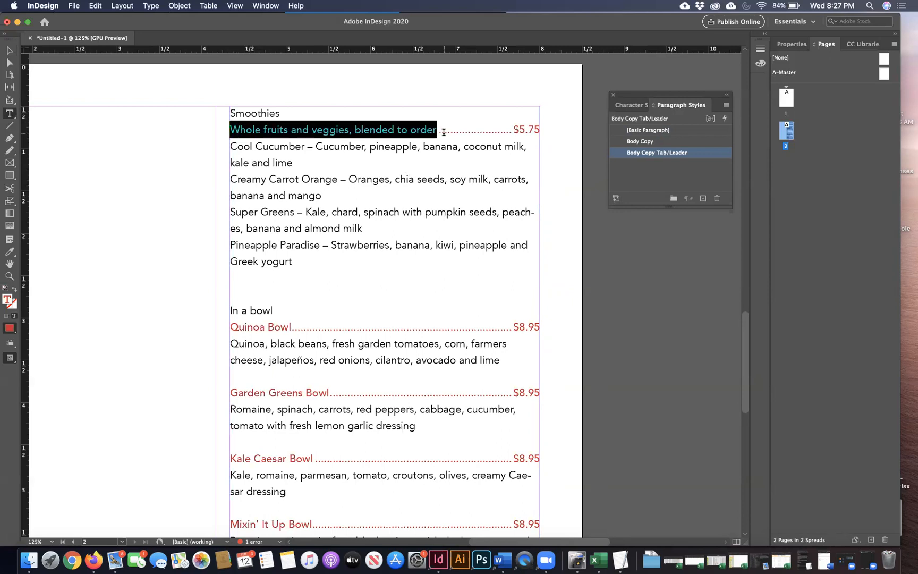
pyautogui.click(261, 6)
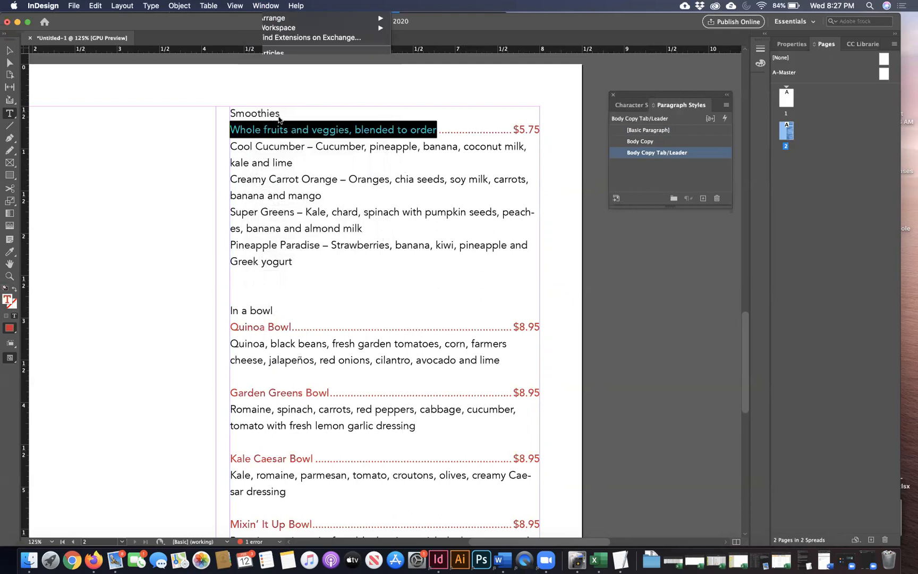
pyautogui.moveTo(307, 258)
pyautogui.click(420, 259)
pyautogui.moveTo(648, 139); pyautogui.dragTo(107, 128)
pyautogui.click(274, 162)
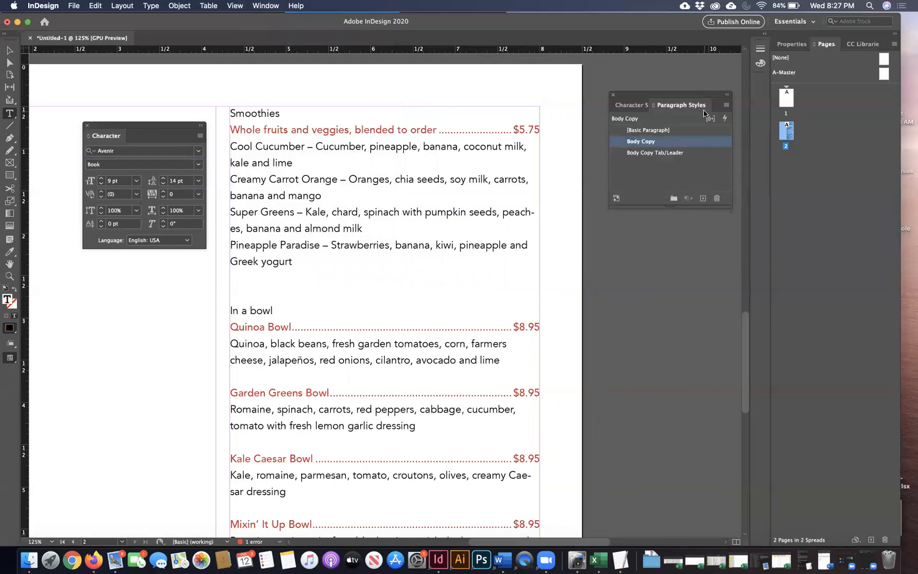
# Step: Override the "Whole fruits and veggies, blended to order" text with the Roman font style, and clear the override from Body Copy Tab/Leader
pyautogui.moveTo(232, 128); pyautogui.dragTo(436, 132)
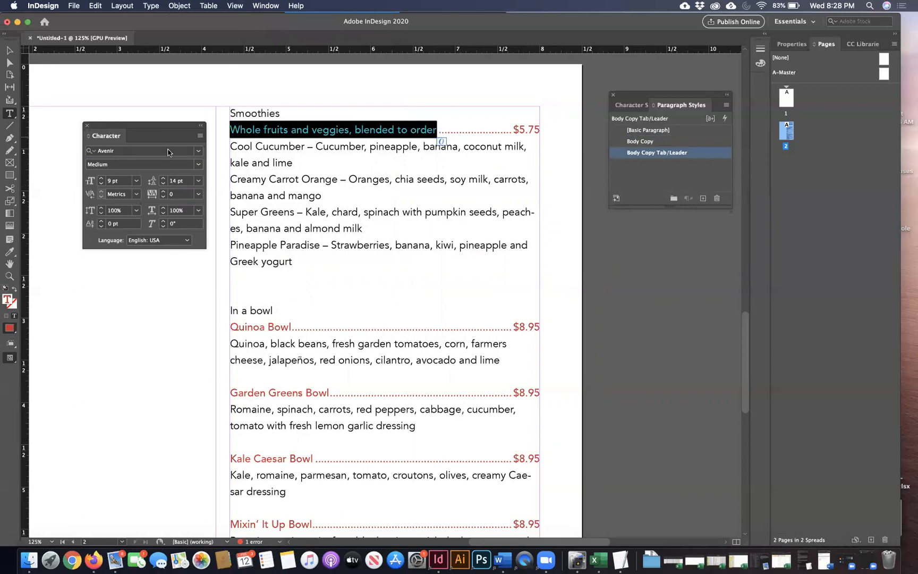
pyautogui.click(199, 165)
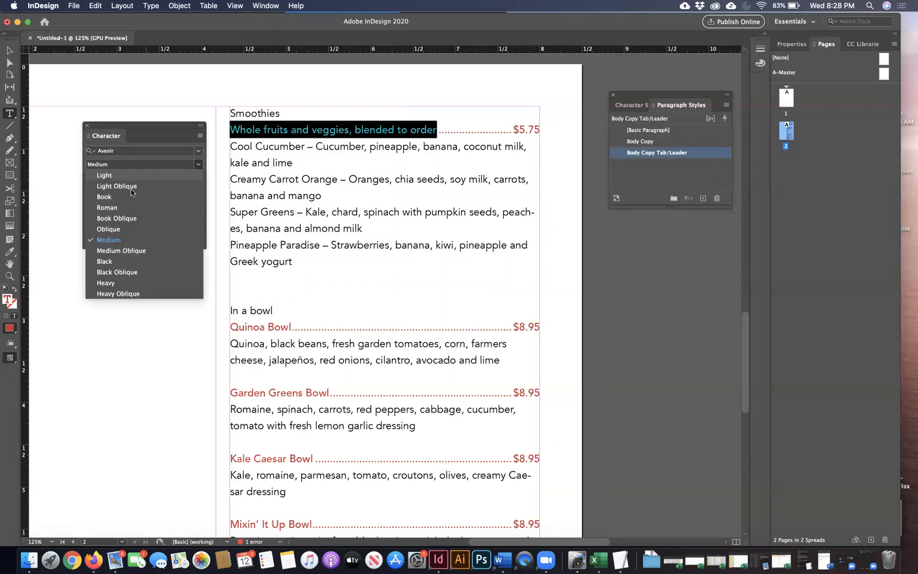
pyautogui.click(123, 208)
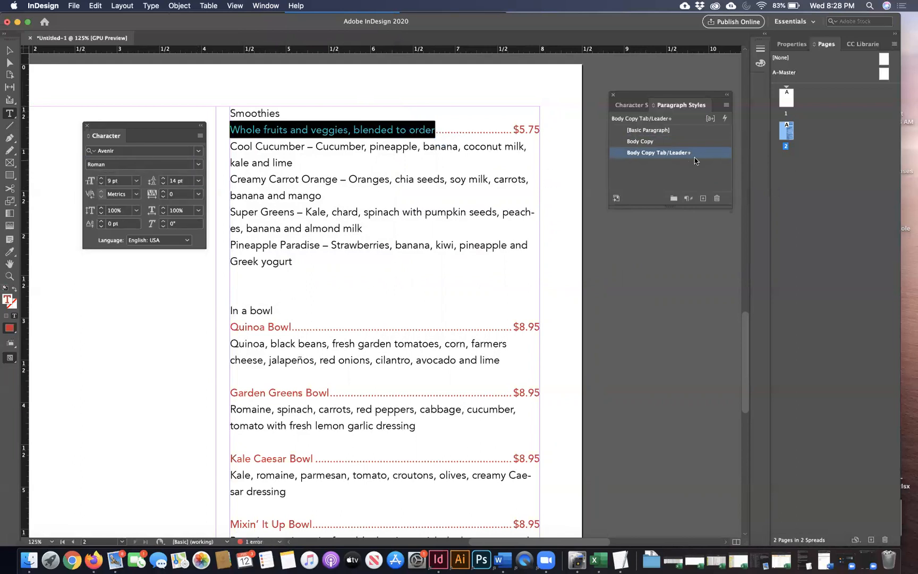
pyautogui.moveTo(691, 153)
pyautogui.keyDown('alt'); pyautogui.click(685, 153); pyautogui.keyUp('alt')
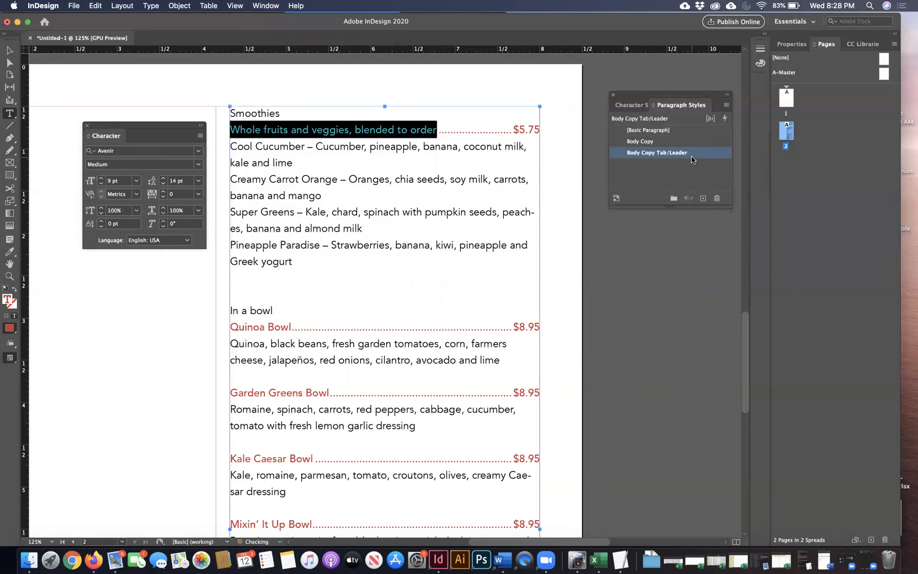
# Step: Override the "Whole fruits and veggies, blended to order" text with the Black font style, clear that override, and deselect the text
pyautogui.click(199, 164)
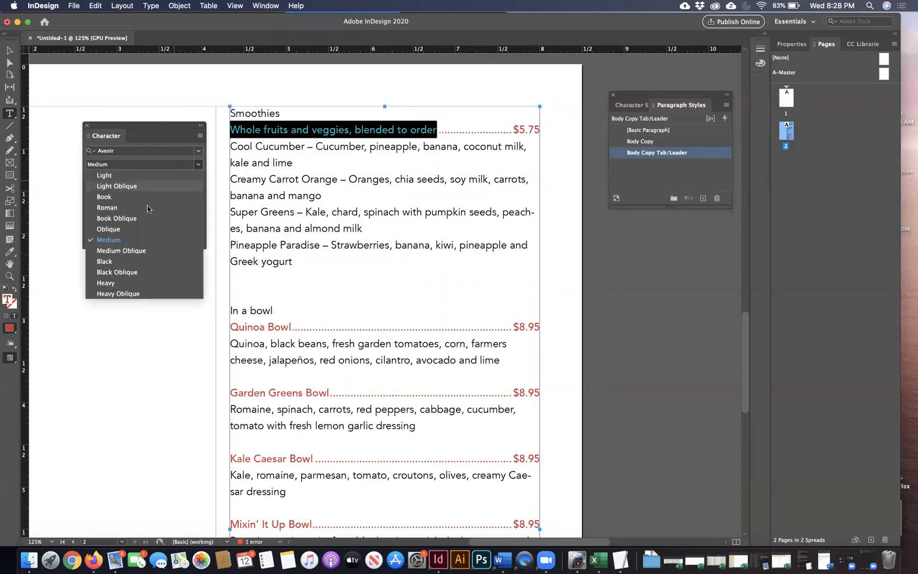
pyautogui.click(139, 261)
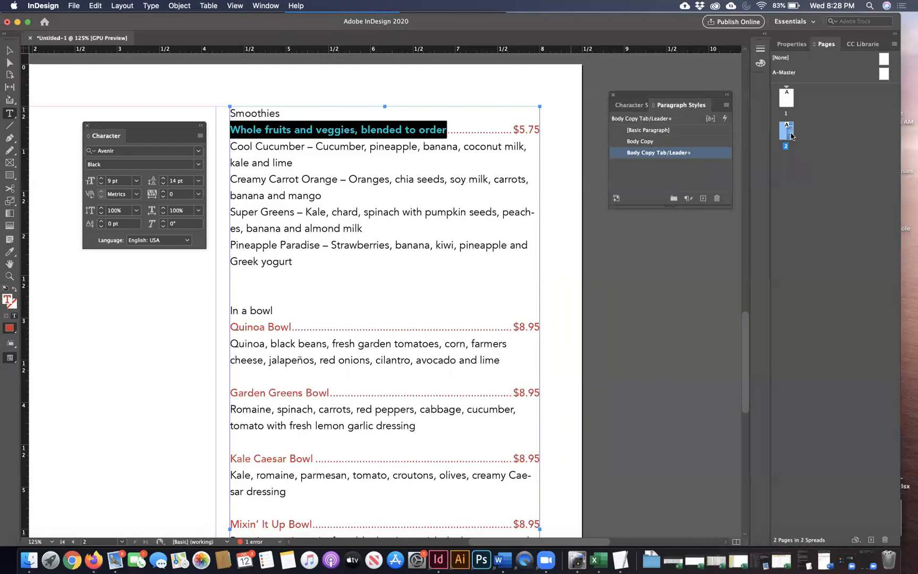
pyautogui.moveTo(692, 154)
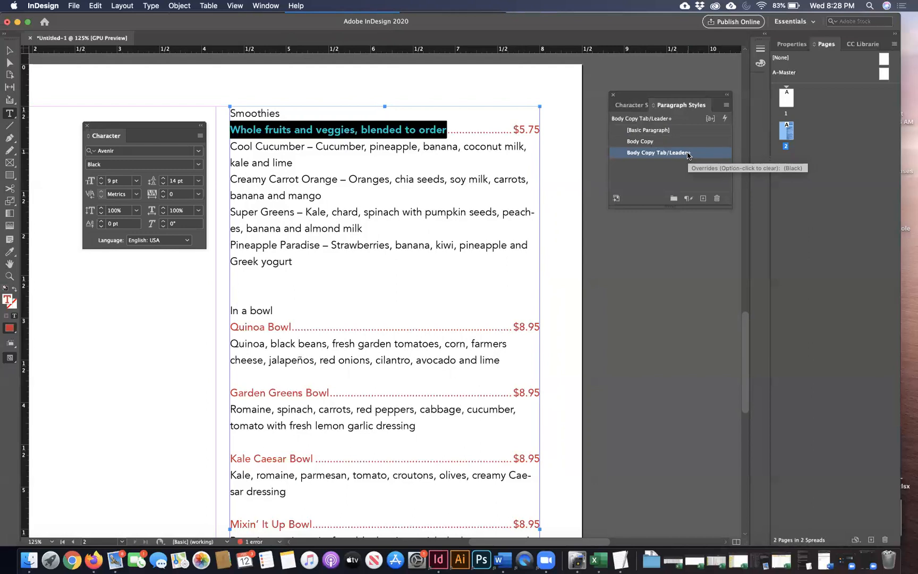
pyautogui.keyDown('alt'); pyautogui.click(688, 155); pyautogui.keyUp('alt')
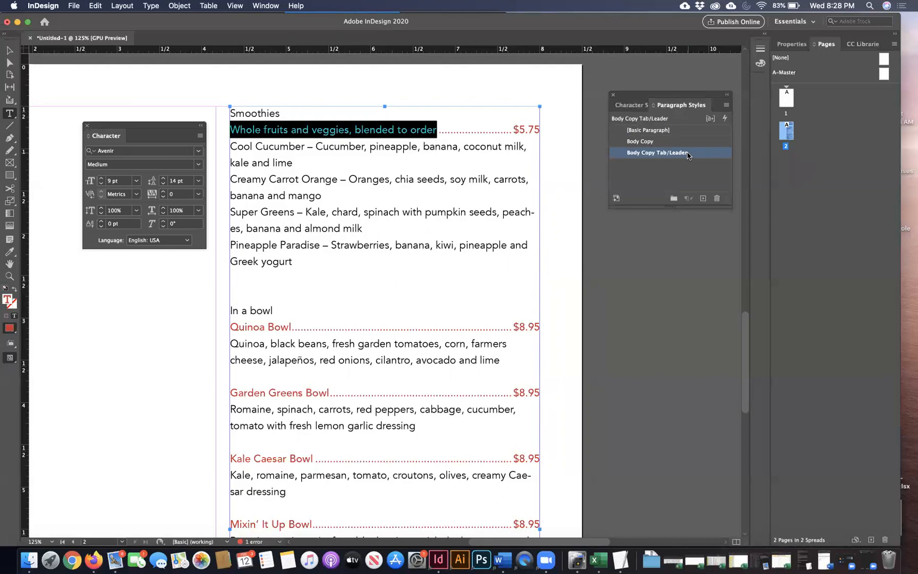
pyautogui.click(634, 257)
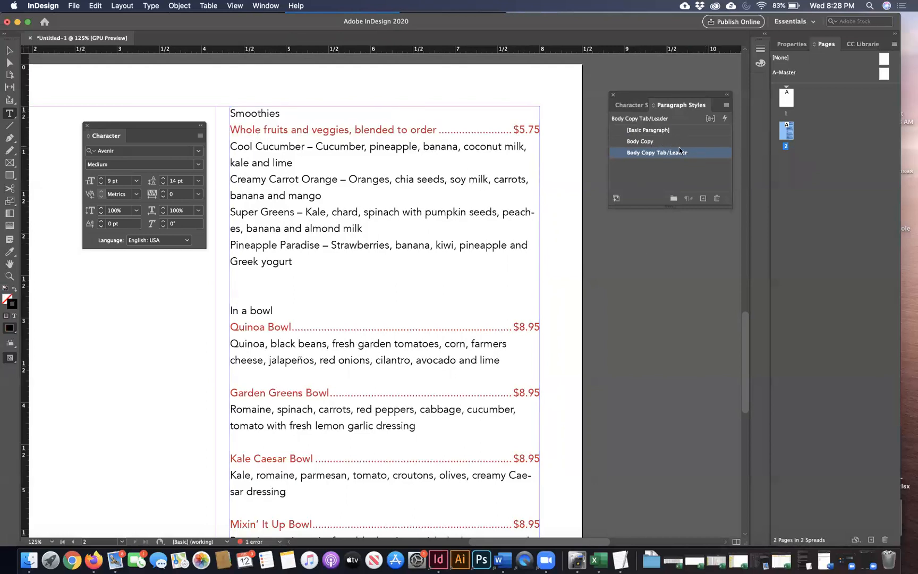
# Step: Try Black as the font style in the basic character formats of the Body Copy Tab/Leader style
pyautogui.doubleClick(701, 154)
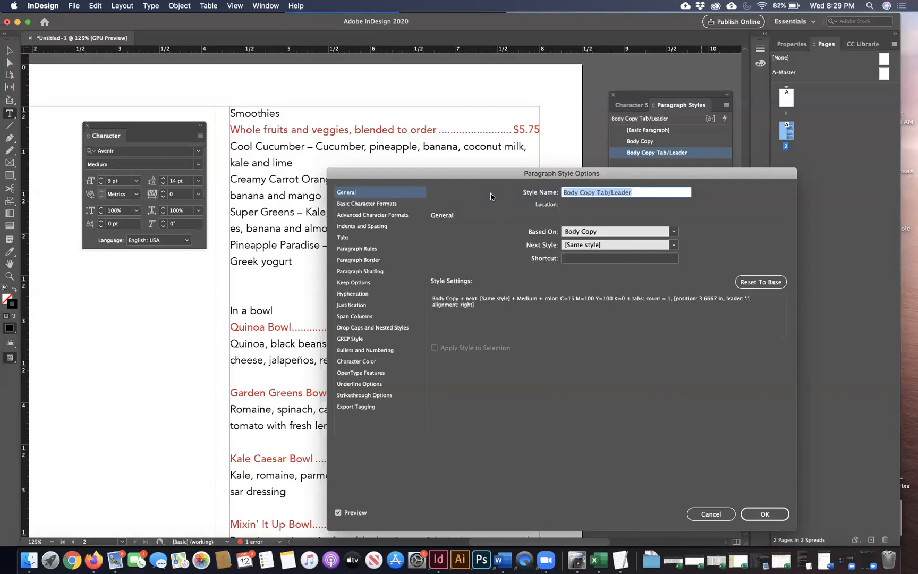
pyautogui.click(376, 205)
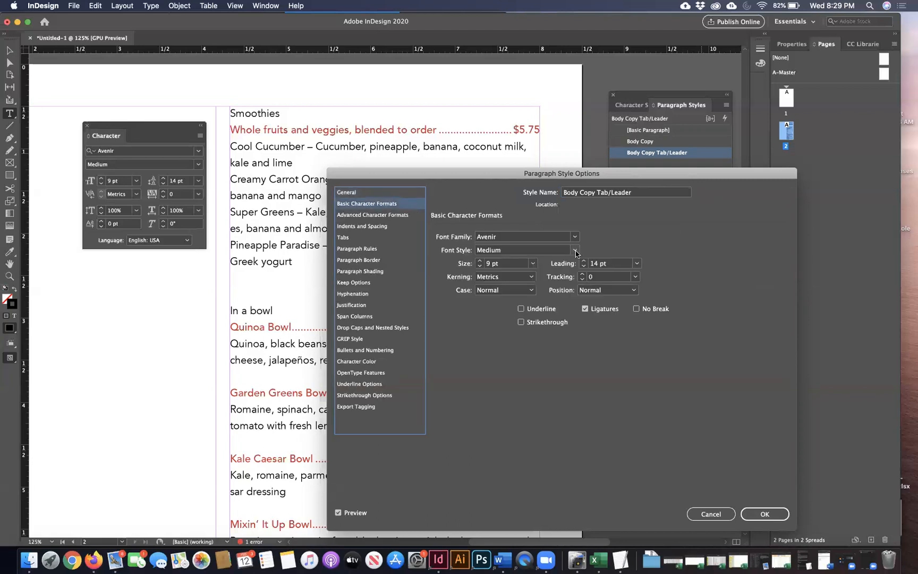
pyautogui.click(576, 250)
pyautogui.click(518, 347)
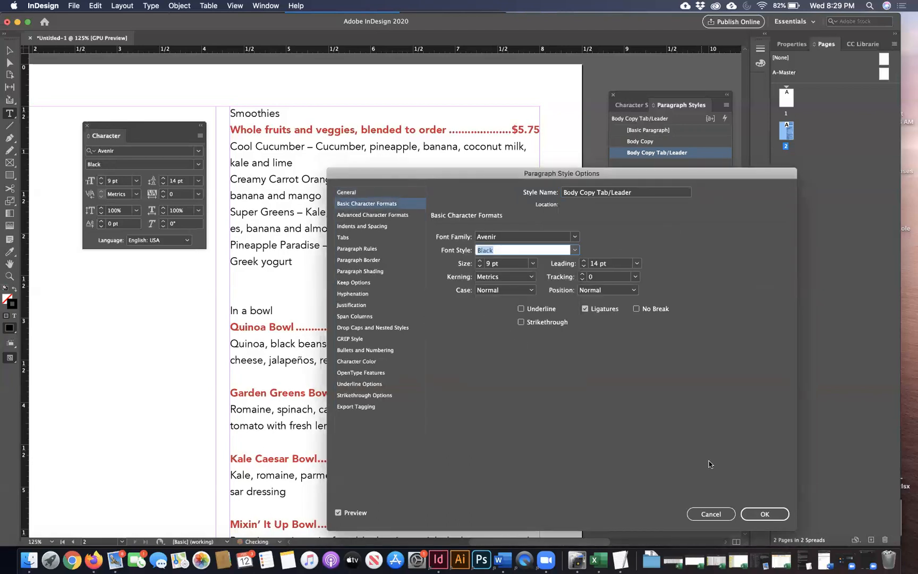
pyautogui.click(711, 514)
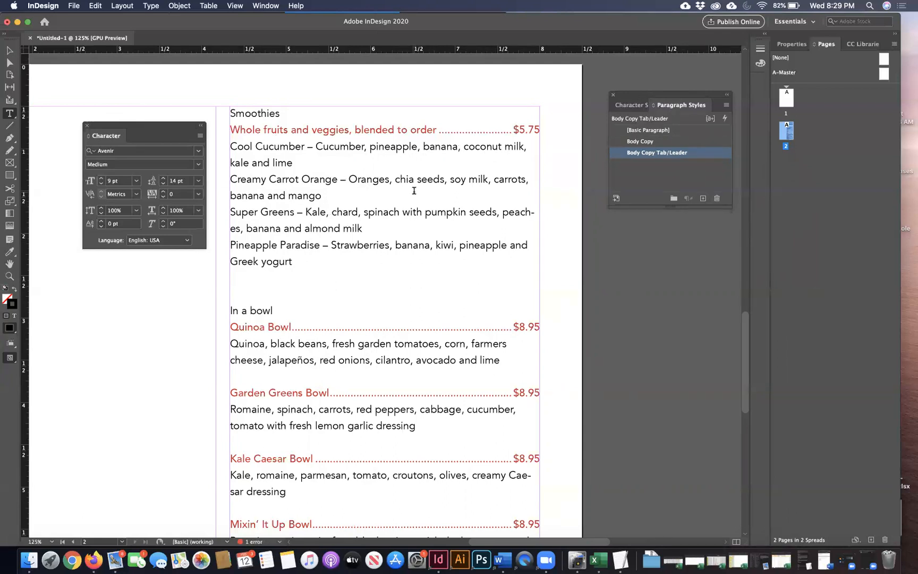
# Step: Close the character formatting controls and start a new character style named Subhead with the "Smoothies" heading selected
pyautogui.click(627, 106)
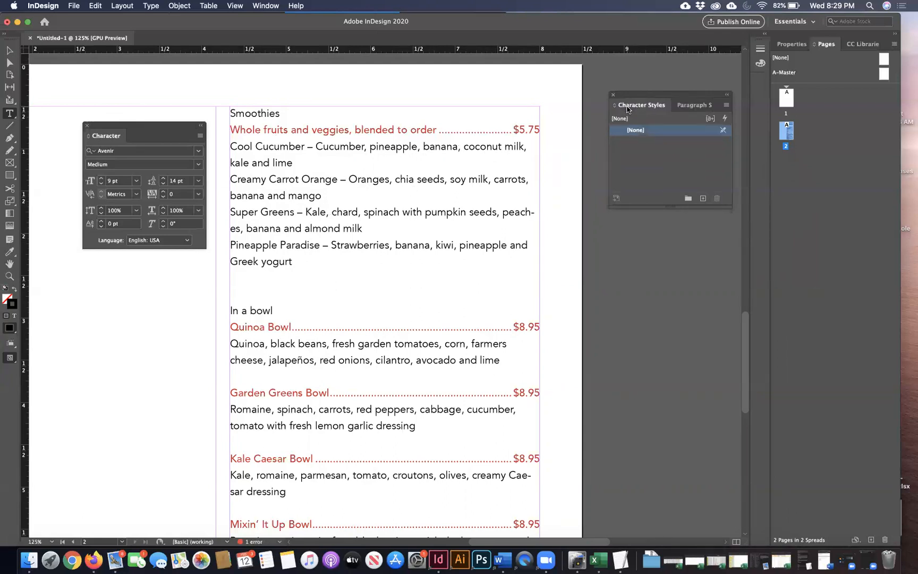
pyautogui.click(87, 125)
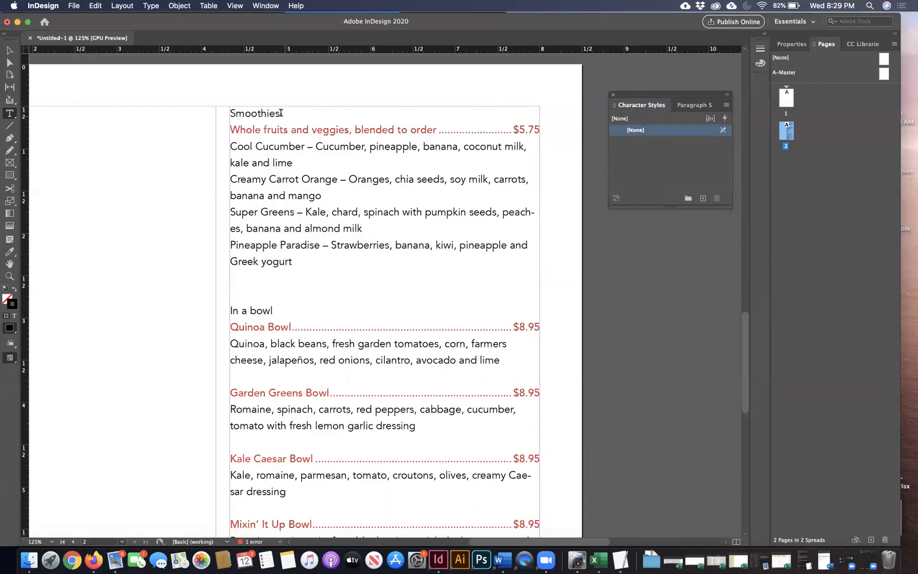
pyautogui.moveTo(281, 113); pyautogui.dragTo(212, 115)
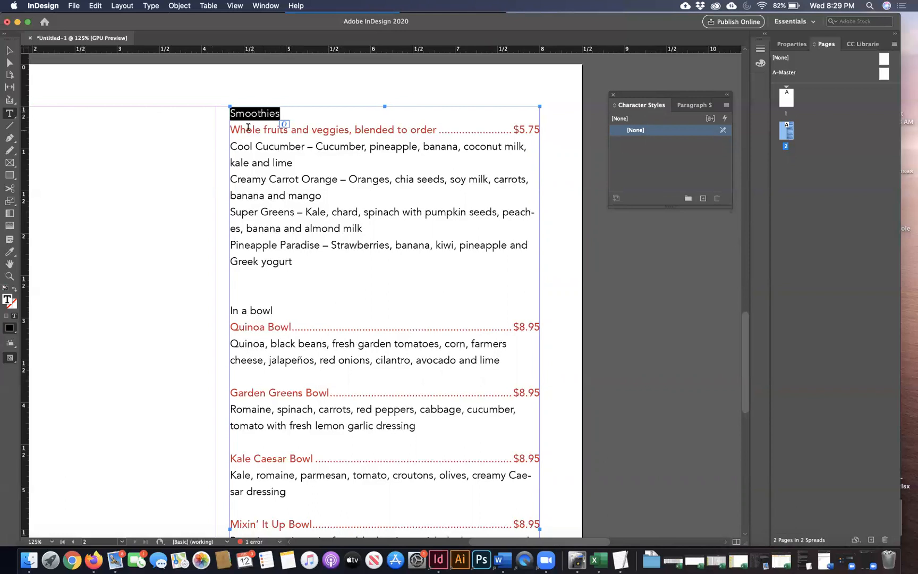
pyautogui.click(282, 113)
pyautogui.moveTo(278, 108); pyautogui.dragTo(221, 113)
pyautogui.click(726, 105)
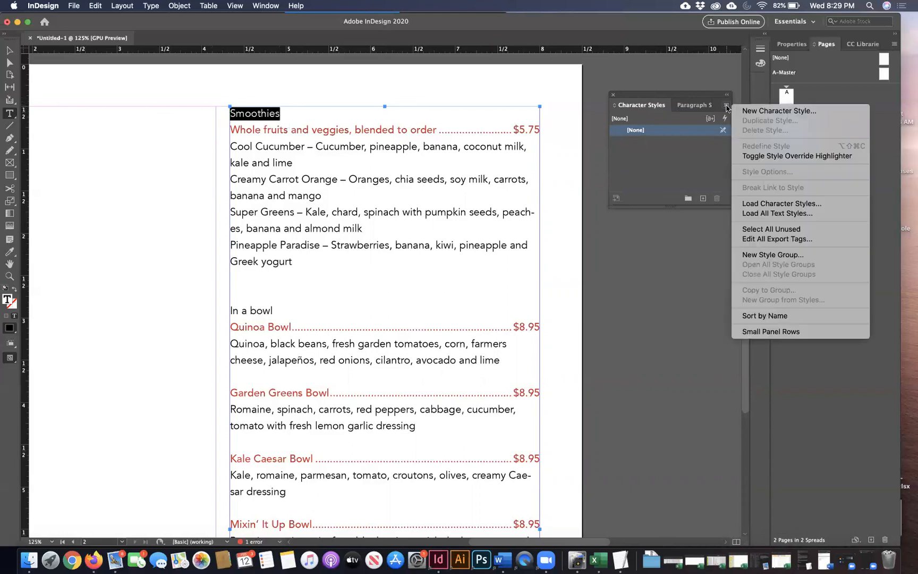
pyautogui.click(746, 111)
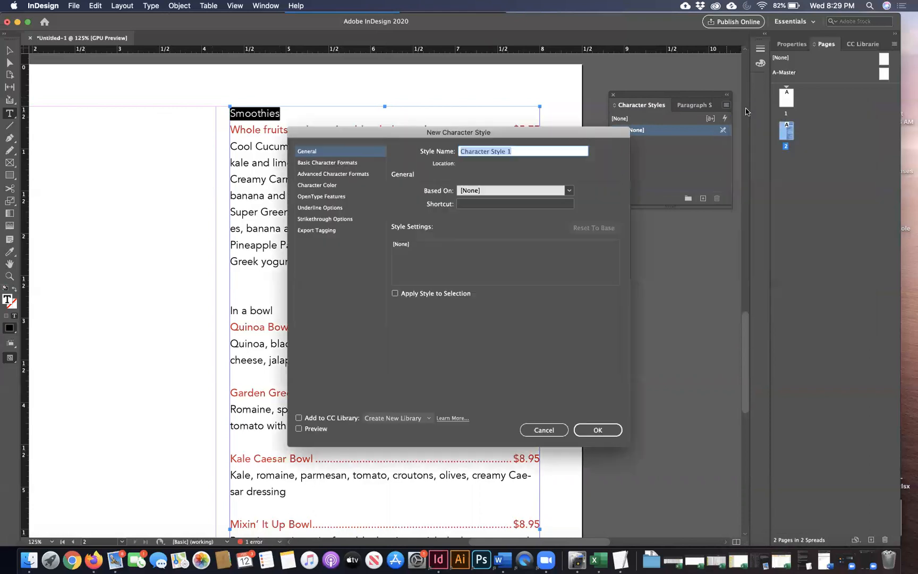
pyautogui.write('Subhead')
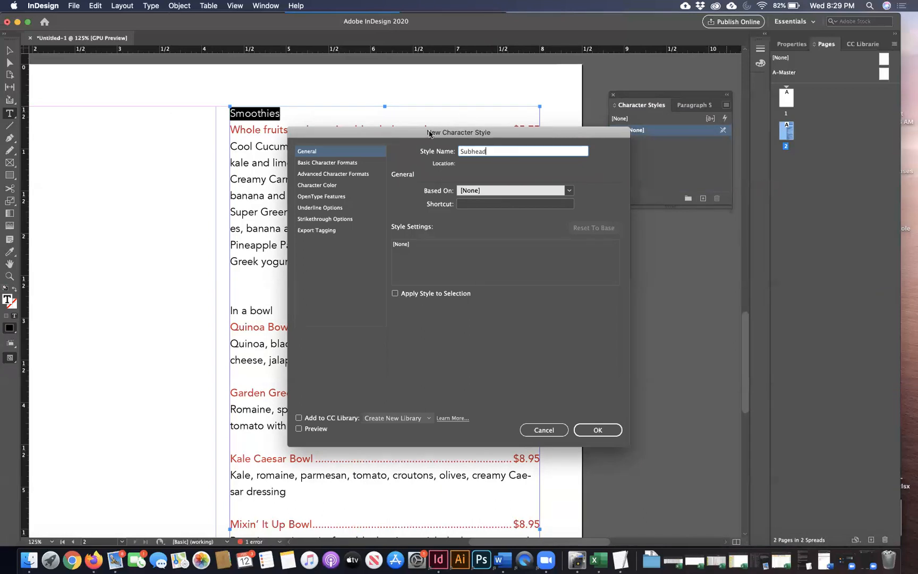
pyautogui.moveTo(415, 133); pyautogui.dragTo(428, 196)
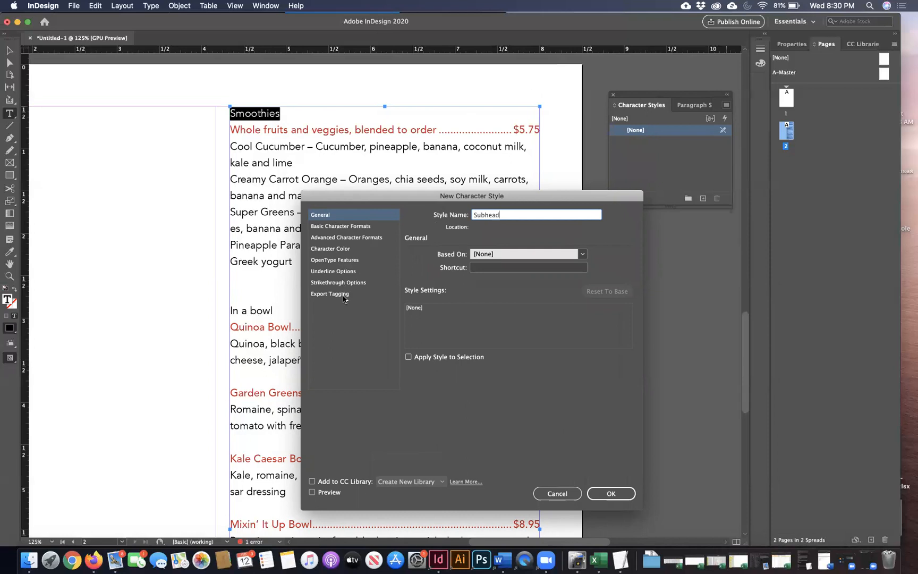
# Step: Set the Subhead style's font family to Kefa in its basic character formats and turn on the preview
pyautogui.click(355, 228)
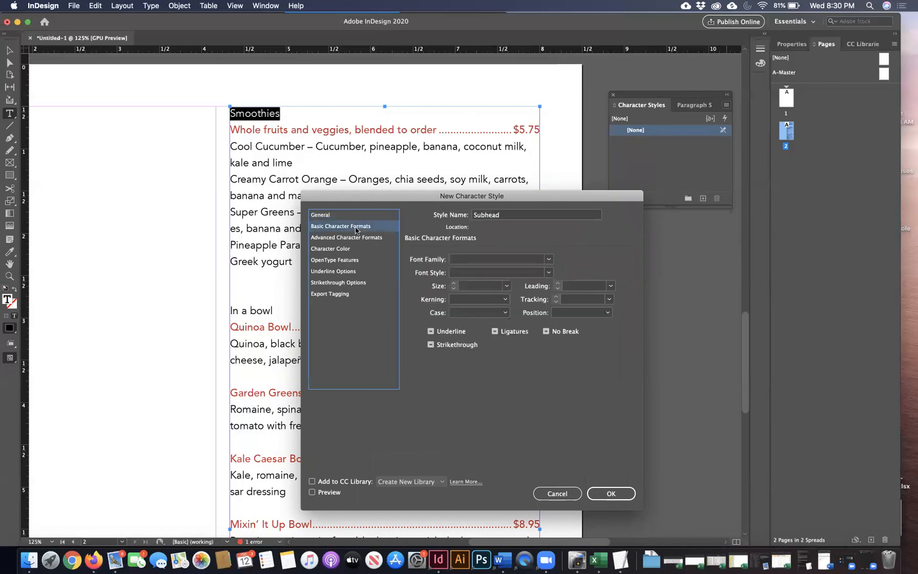
pyautogui.click(549, 260)
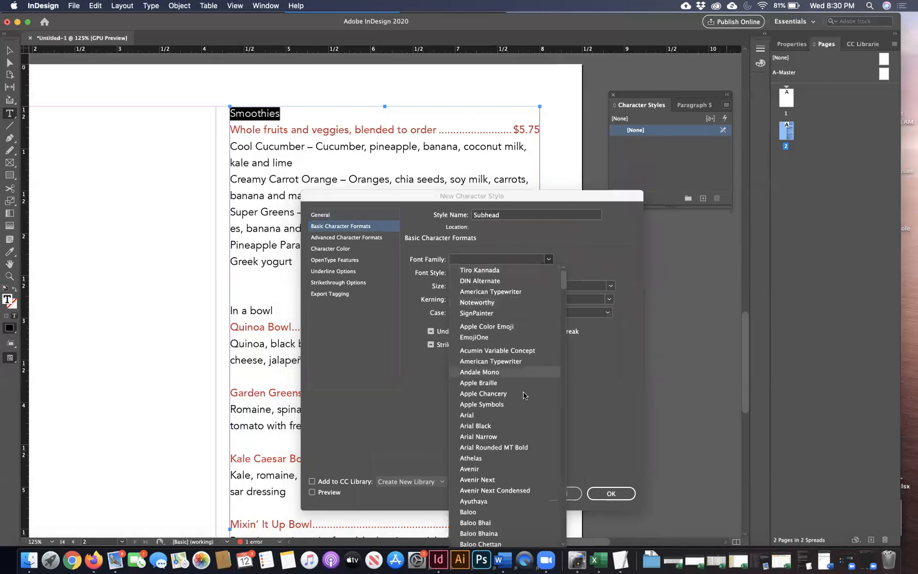
pyautogui.scroll(-10, 519, 434)
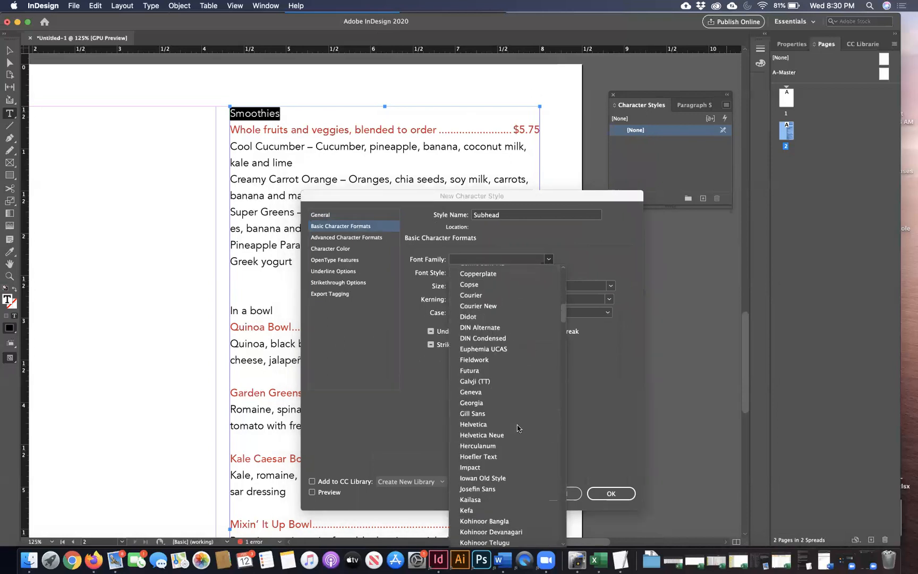
pyautogui.scroll(-4, 509, 390)
pyautogui.scroll(-10, 509, 390)
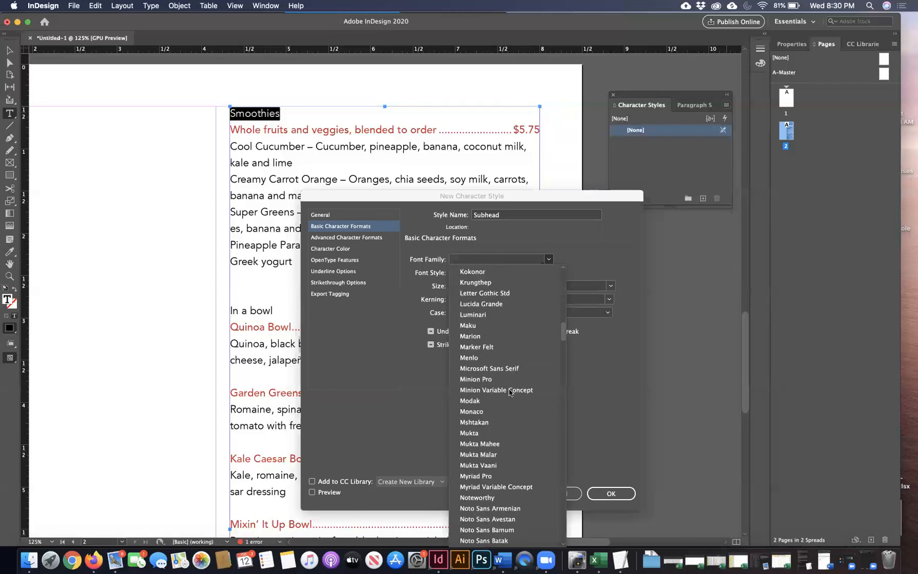
pyautogui.scroll(-15, 509, 392)
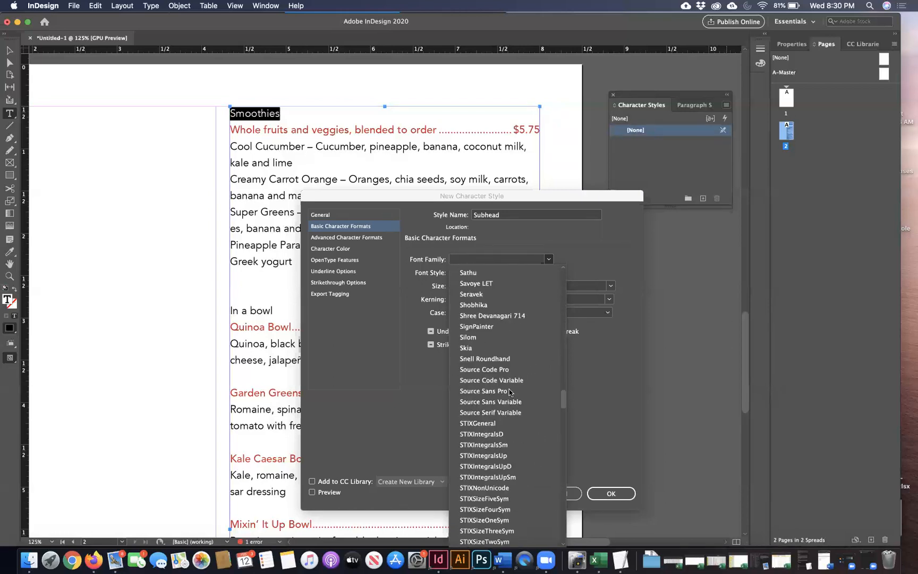
pyautogui.scroll(4, 509, 392)
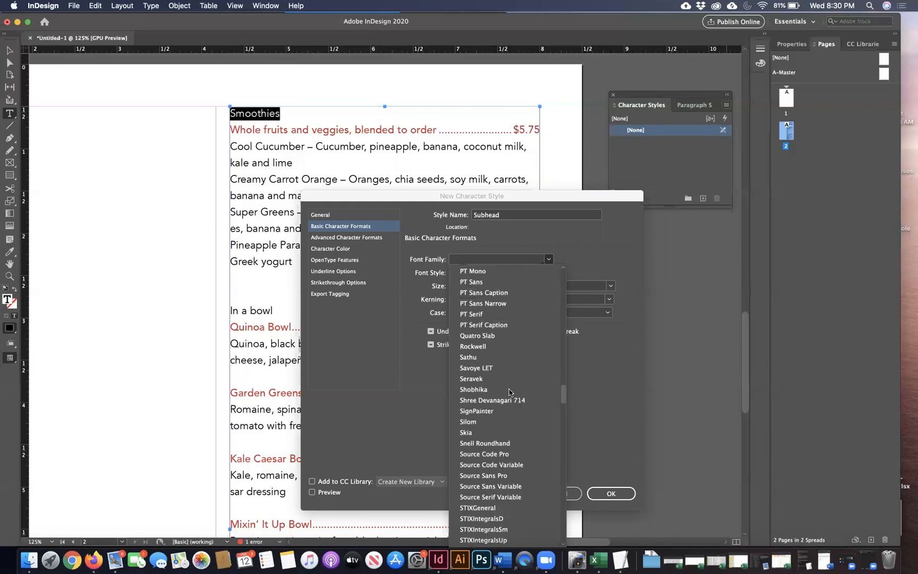
pyautogui.scroll(20, 509, 392)
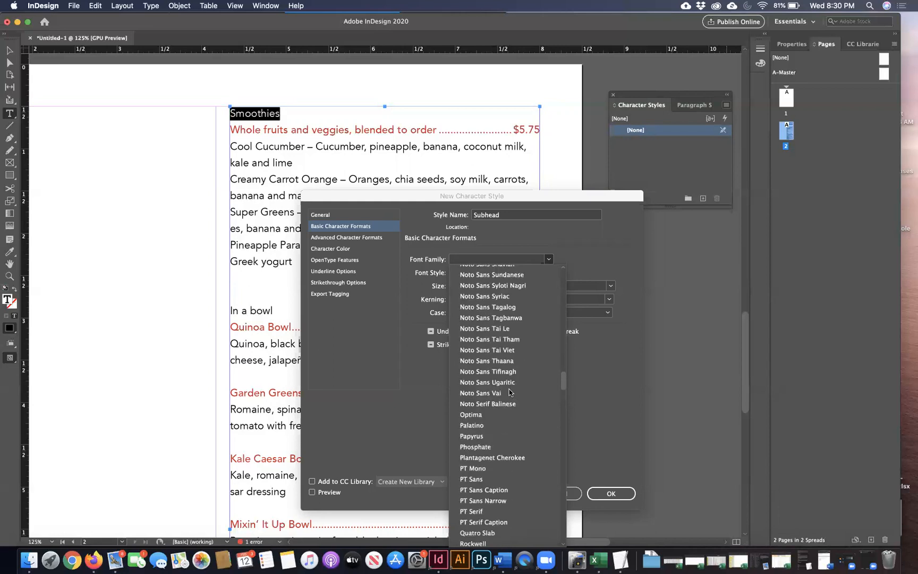
pyautogui.scroll(20, 509, 392)
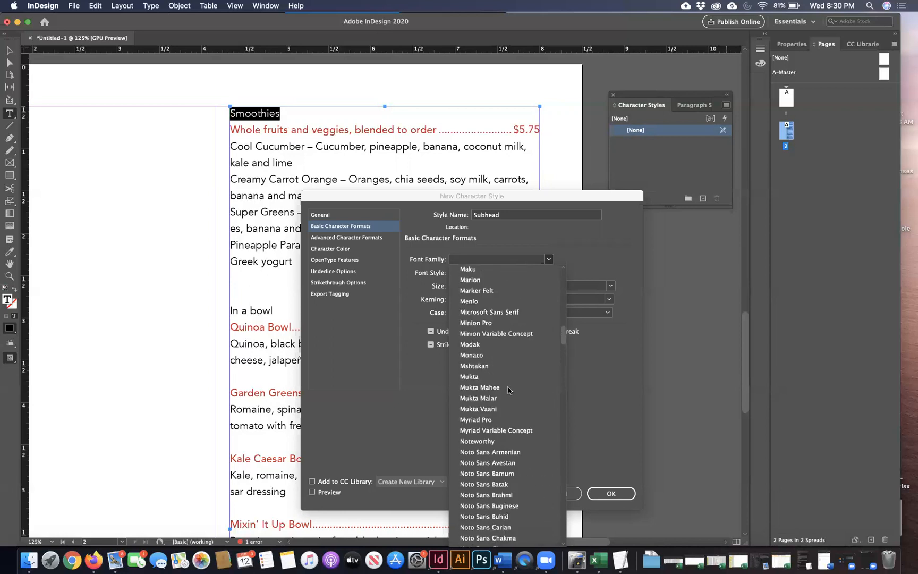
pyautogui.scroll(5, 499, 336)
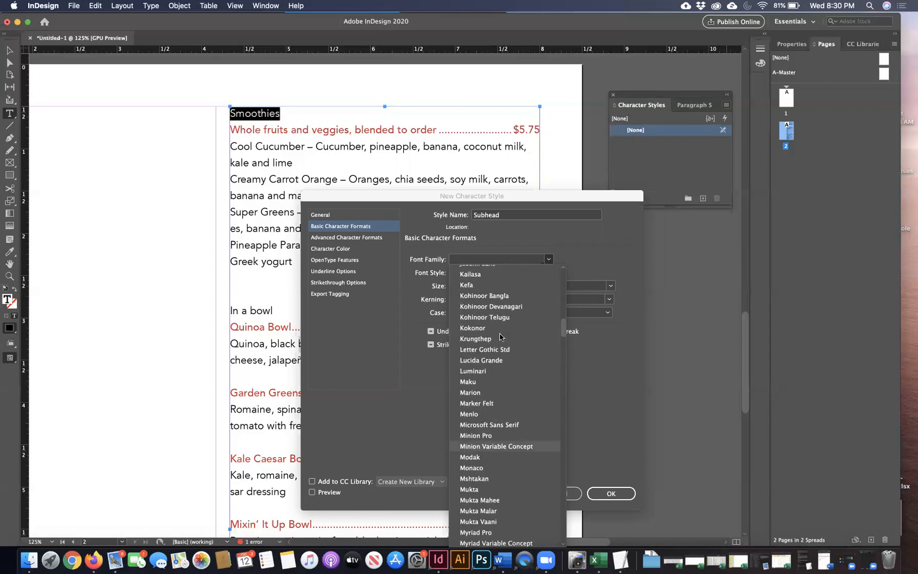
pyautogui.click(490, 286)
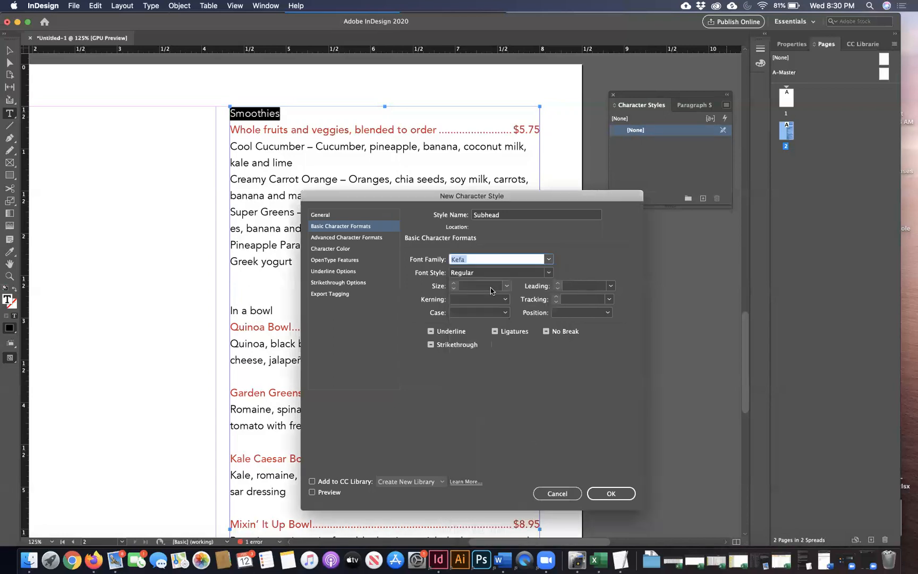
pyautogui.click(312, 492)
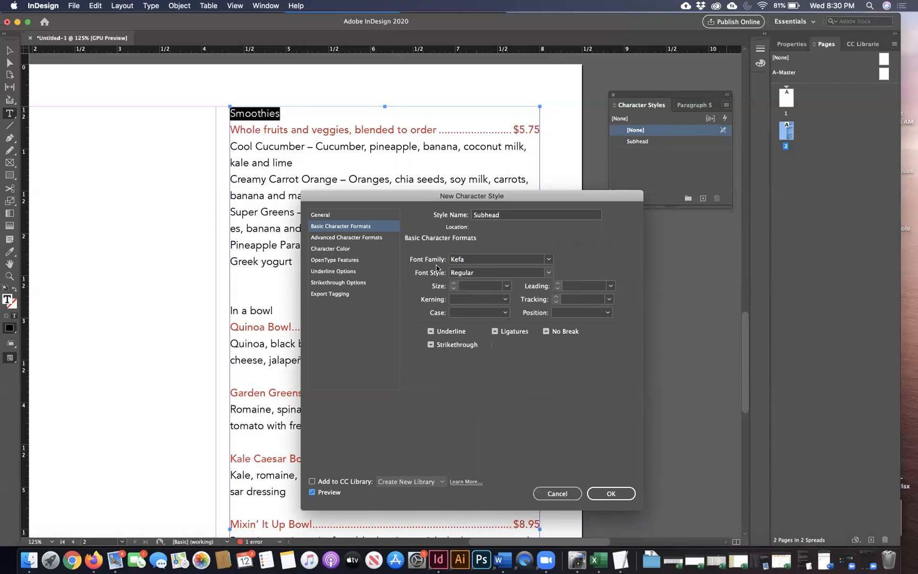
# Step: Set the Subhead style's character color to the dark blue swatch C=100 M=90 Y=10 K=0
pyautogui.click(333, 239)
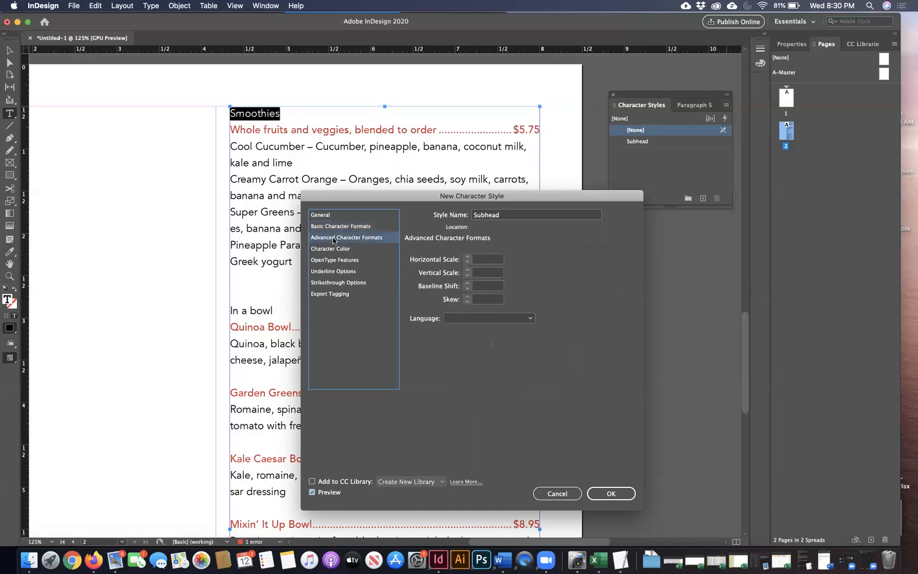
pyautogui.click(330, 249)
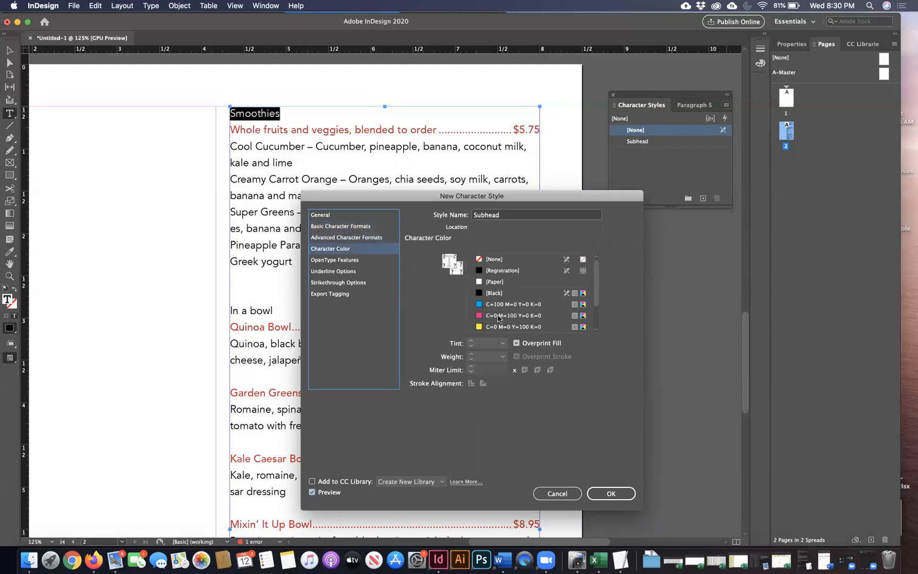
pyautogui.scroll(-3, 498, 318)
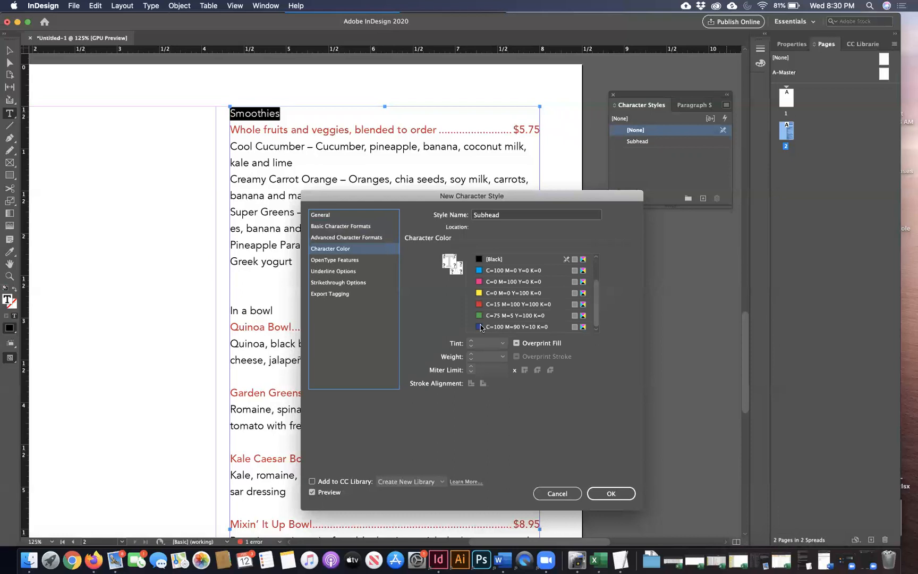
pyautogui.click(480, 327)
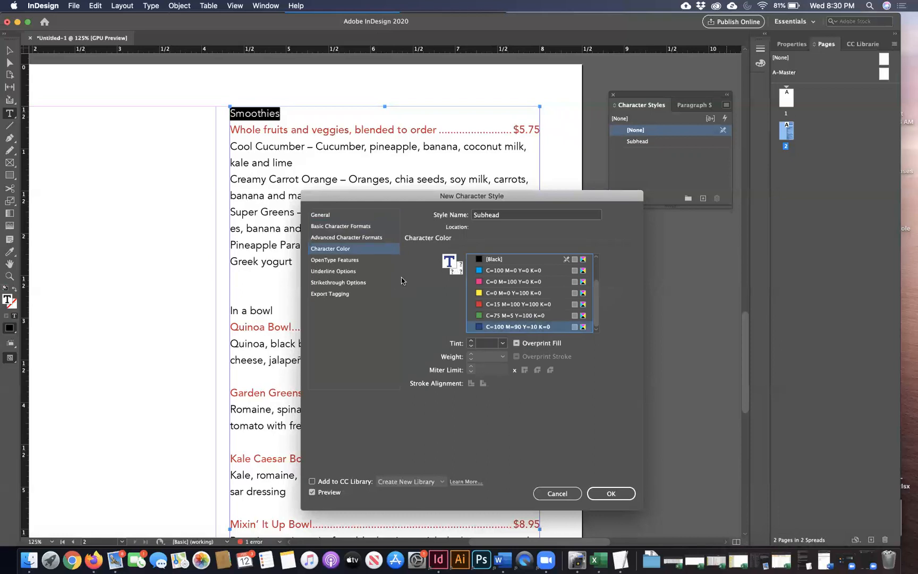
# Step: Set the Subhead style's size to 18 pt and its leading to Auto, and create the style
pyautogui.click(328, 217)
pyautogui.click(324, 227)
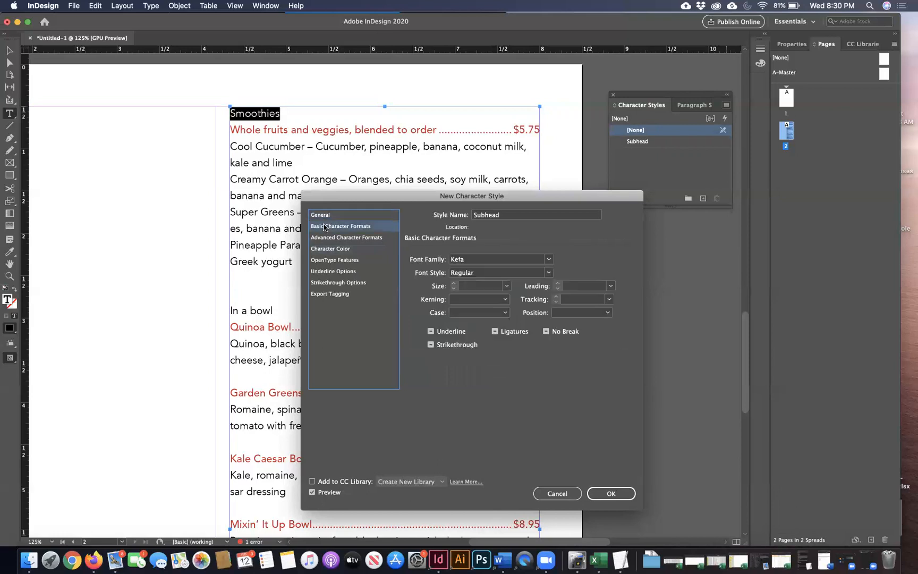
pyautogui.click(507, 285)
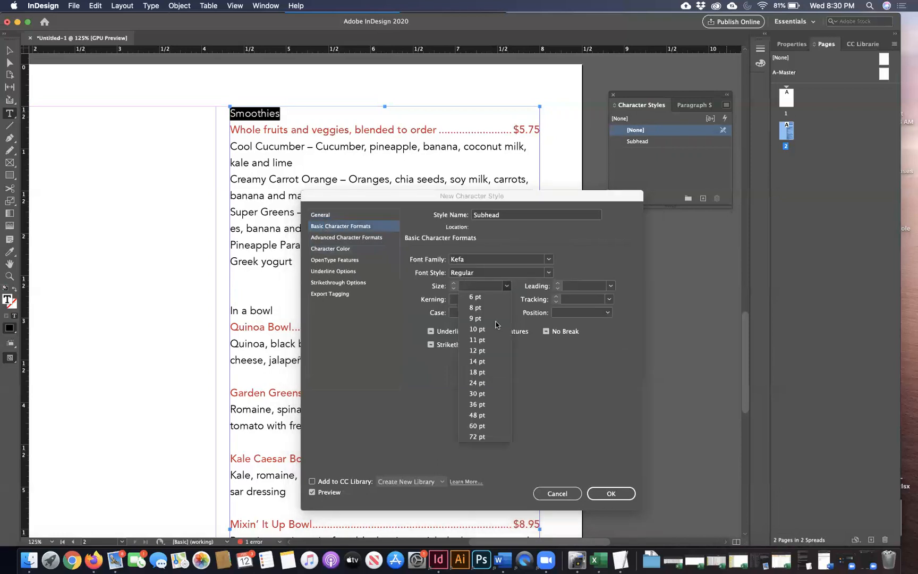
pyautogui.click(477, 372)
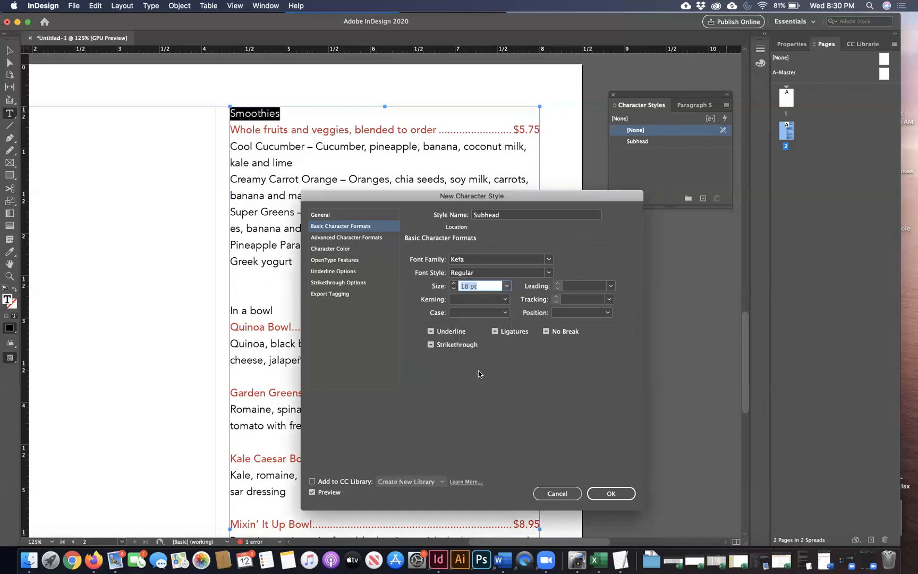
pyautogui.click(611, 286)
pyautogui.click(605, 296)
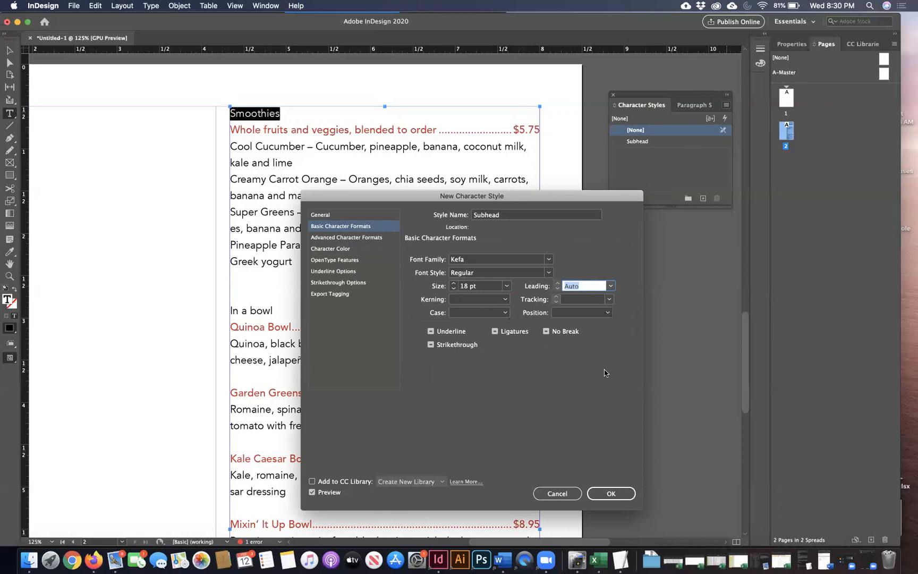
pyautogui.click(612, 494)
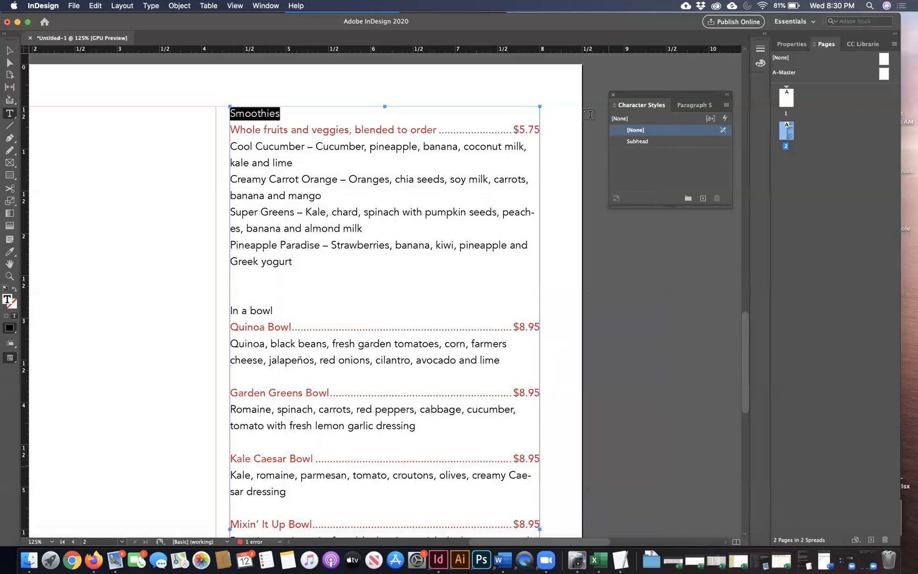
# Step: Apply the Subhead character style to the "Smoothies" and "In a bowl" headings
pyautogui.click(650, 141)
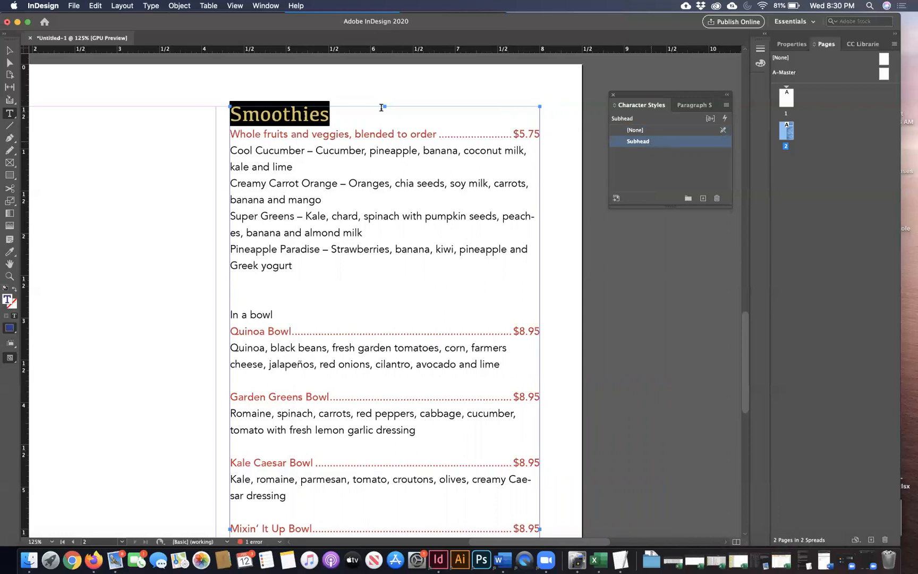
pyautogui.click(292, 112)
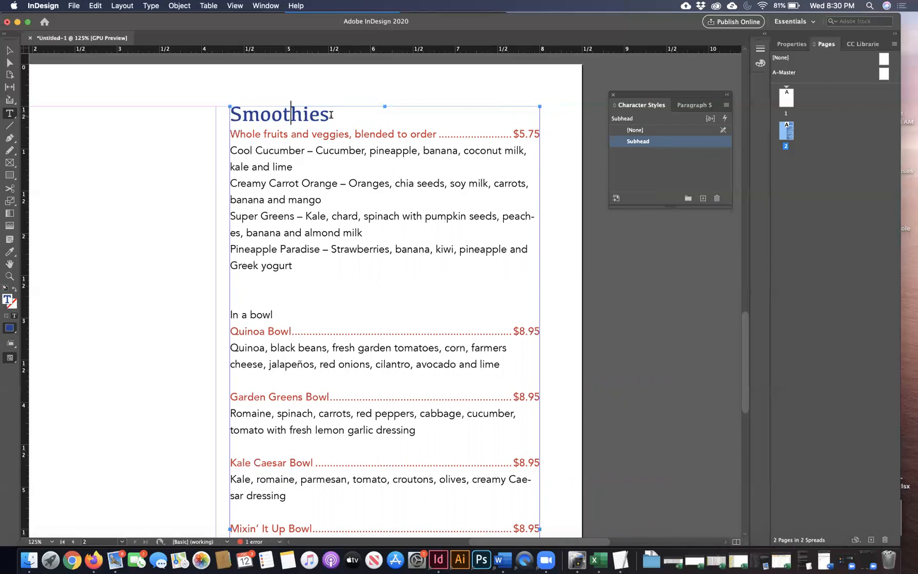
pyautogui.moveTo(277, 314); pyautogui.dragTo(228, 314)
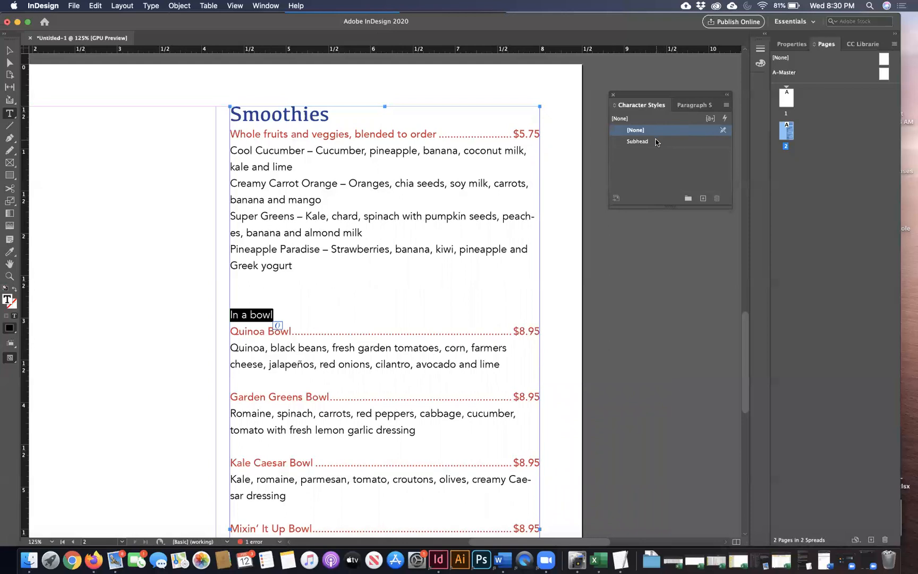
pyautogui.click(637, 141)
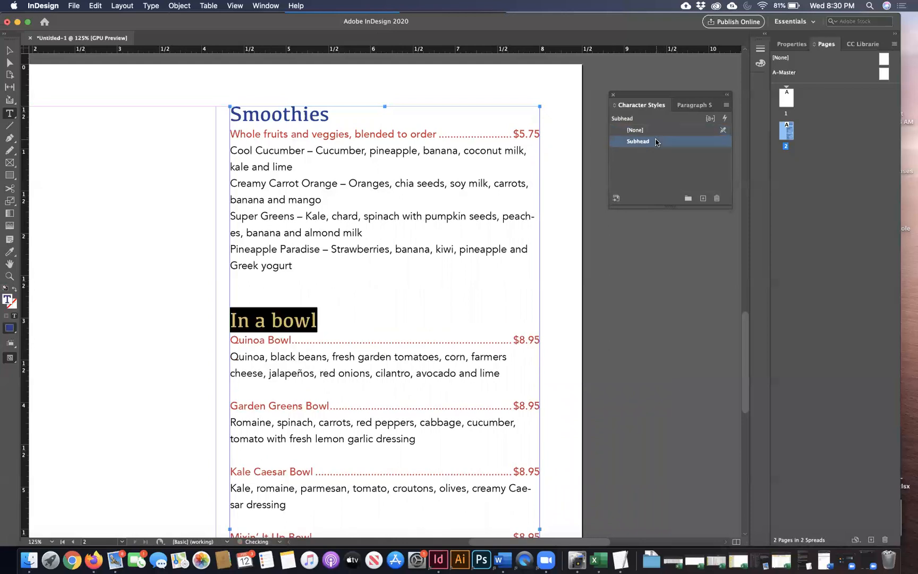
# Step: Apply the Subhead character style to the "On a plate" heading and deselect the text
pyautogui.scroll(-6, 491, 281)
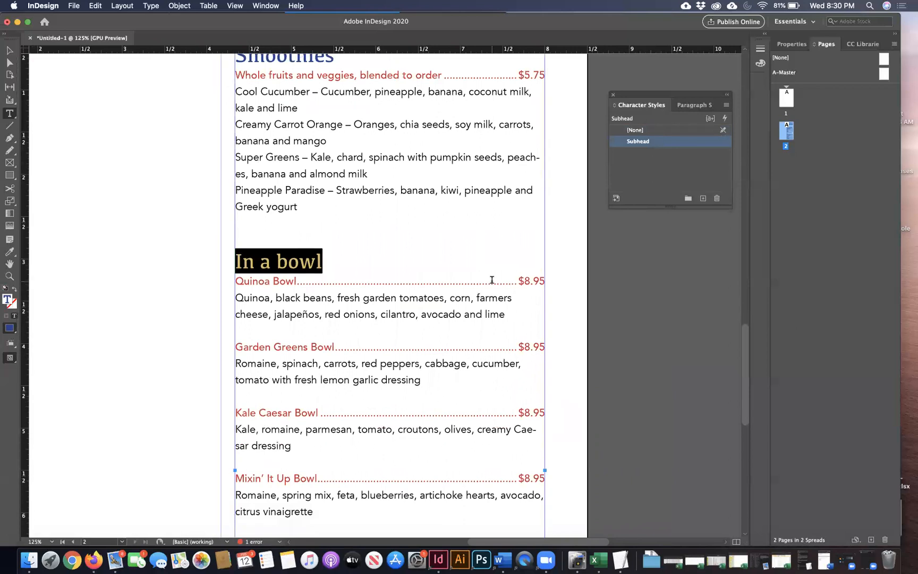
pyautogui.scroll(-8, 492, 280)
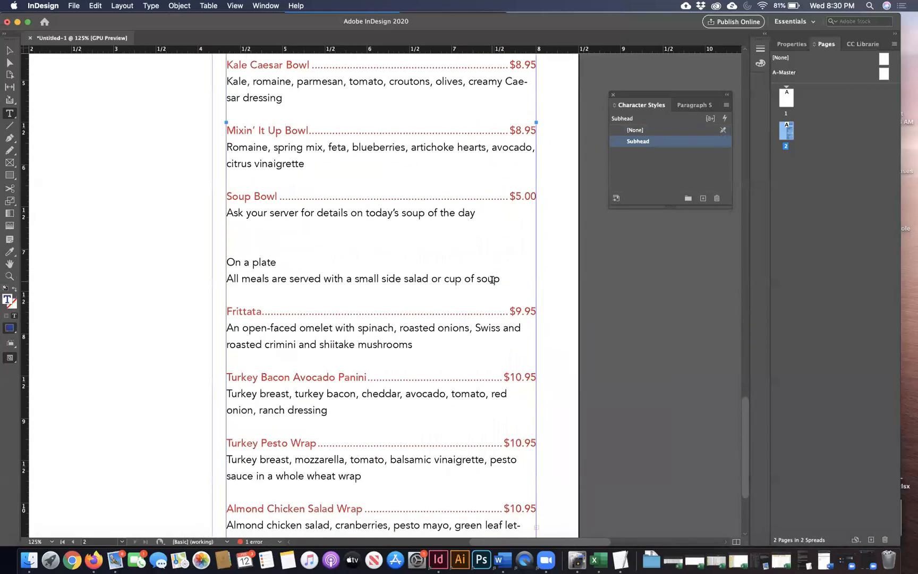
pyautogui.tripleClick(253, 263)
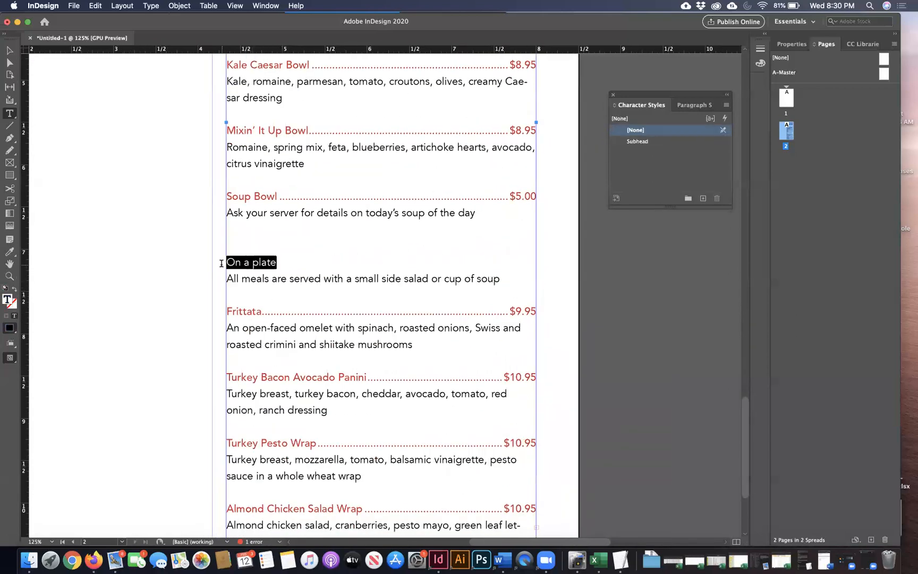
pyautogui.click(638, 141)
pyautogui.click(436, 256)
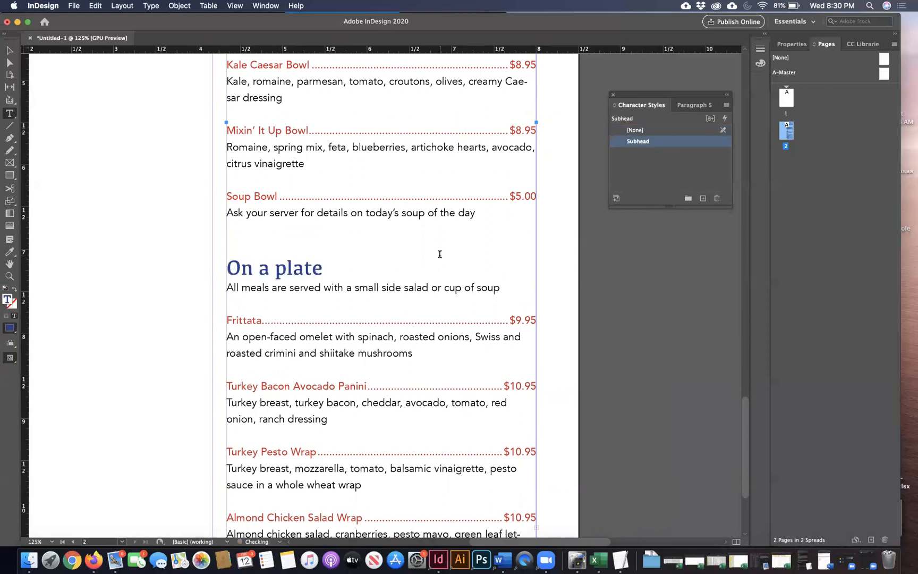
pyautogui.scroll(-1, 438, 255)
pyautogui.scroll(-5, 439, 253)
pyautogui.scroll(15, 440, 254)
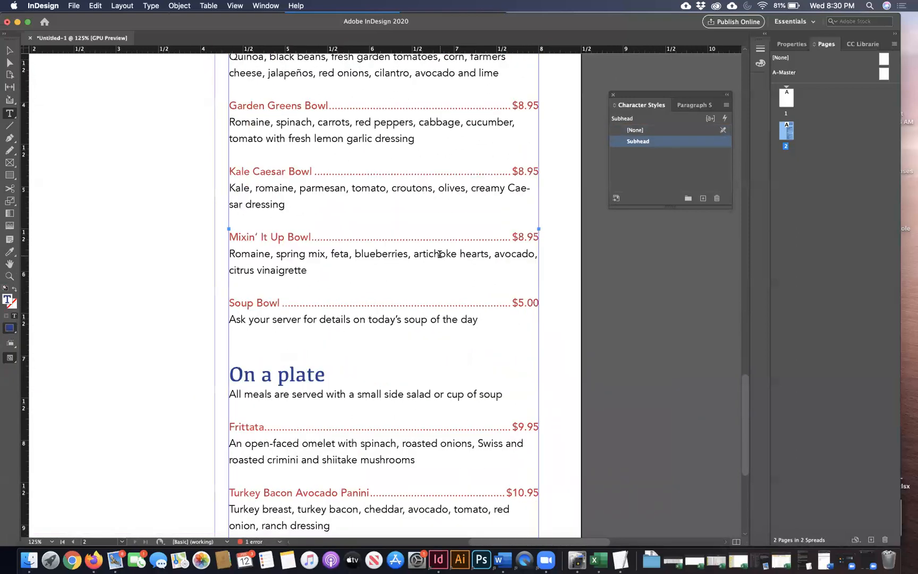
pyautogui.scroll(7, 439, 254)
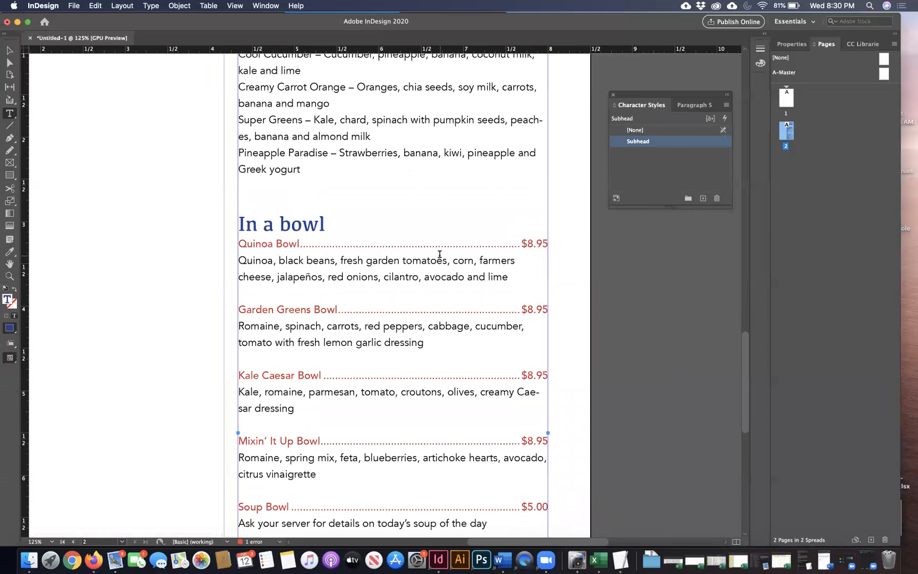